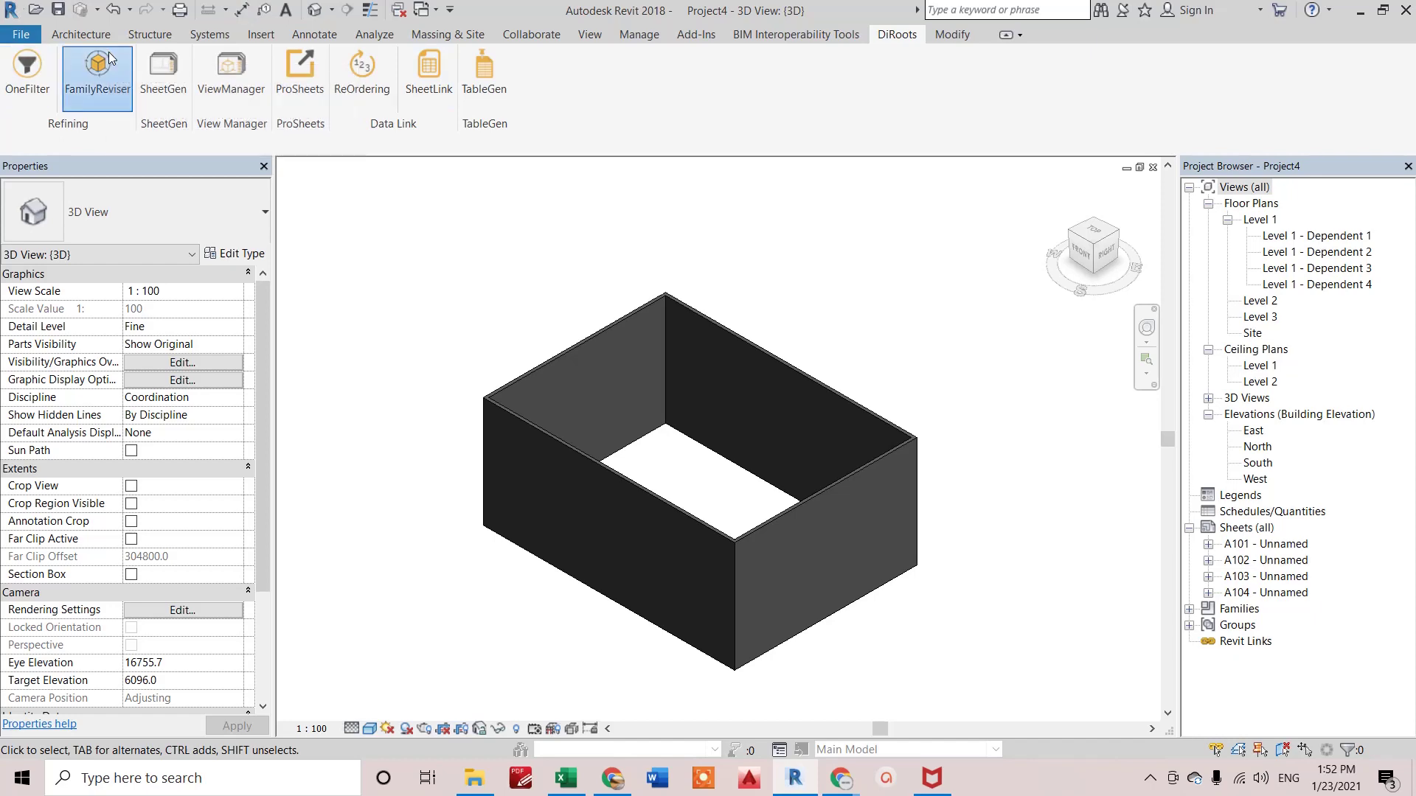
# Step: Launch FamilyReviser, try 'By Family Name and Type Name', then list families 'By Categories' again
pyautogui.click(109, 87)
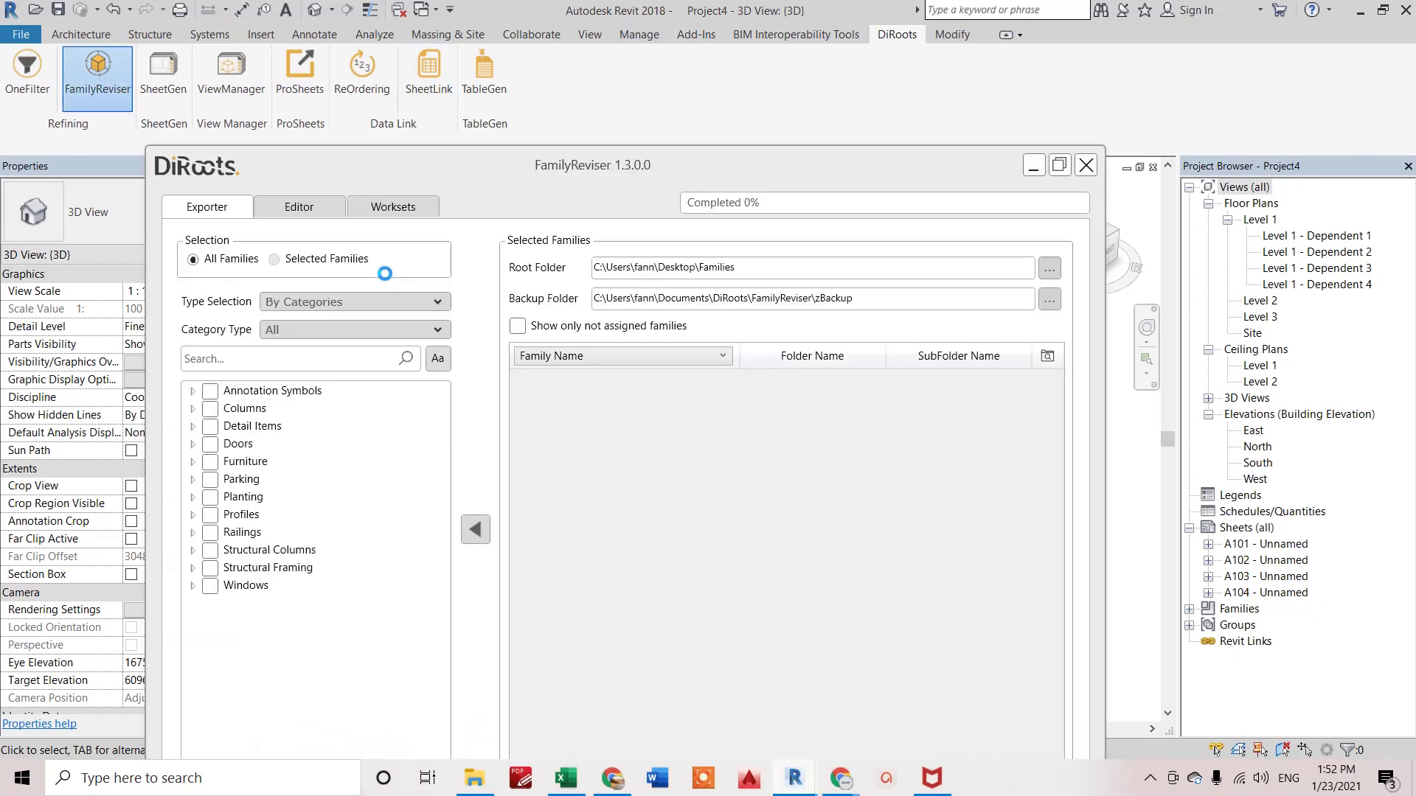
pyautogui.moveTo(673, 167); pyautogui.dragTo(754, 103)
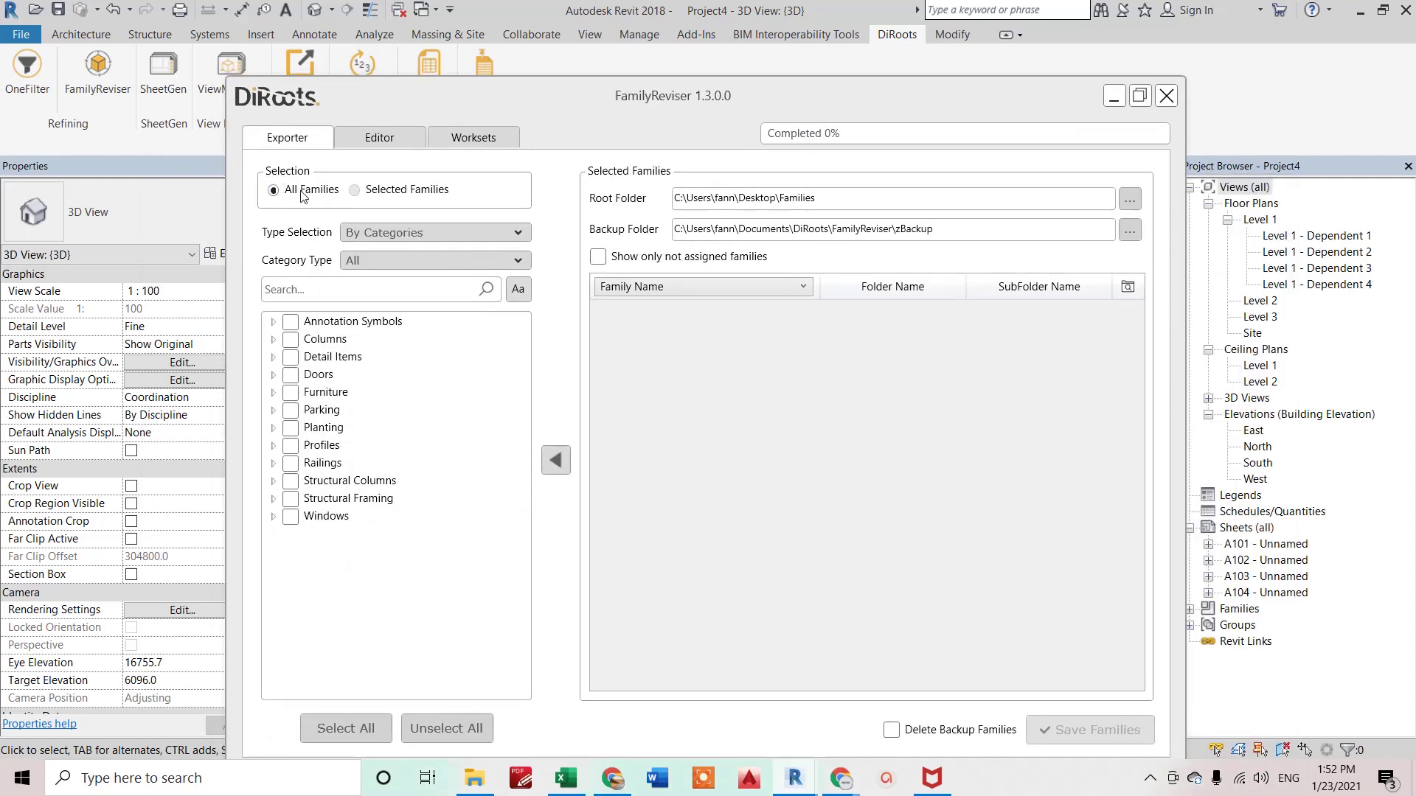
pyautogui.click(387, 230)
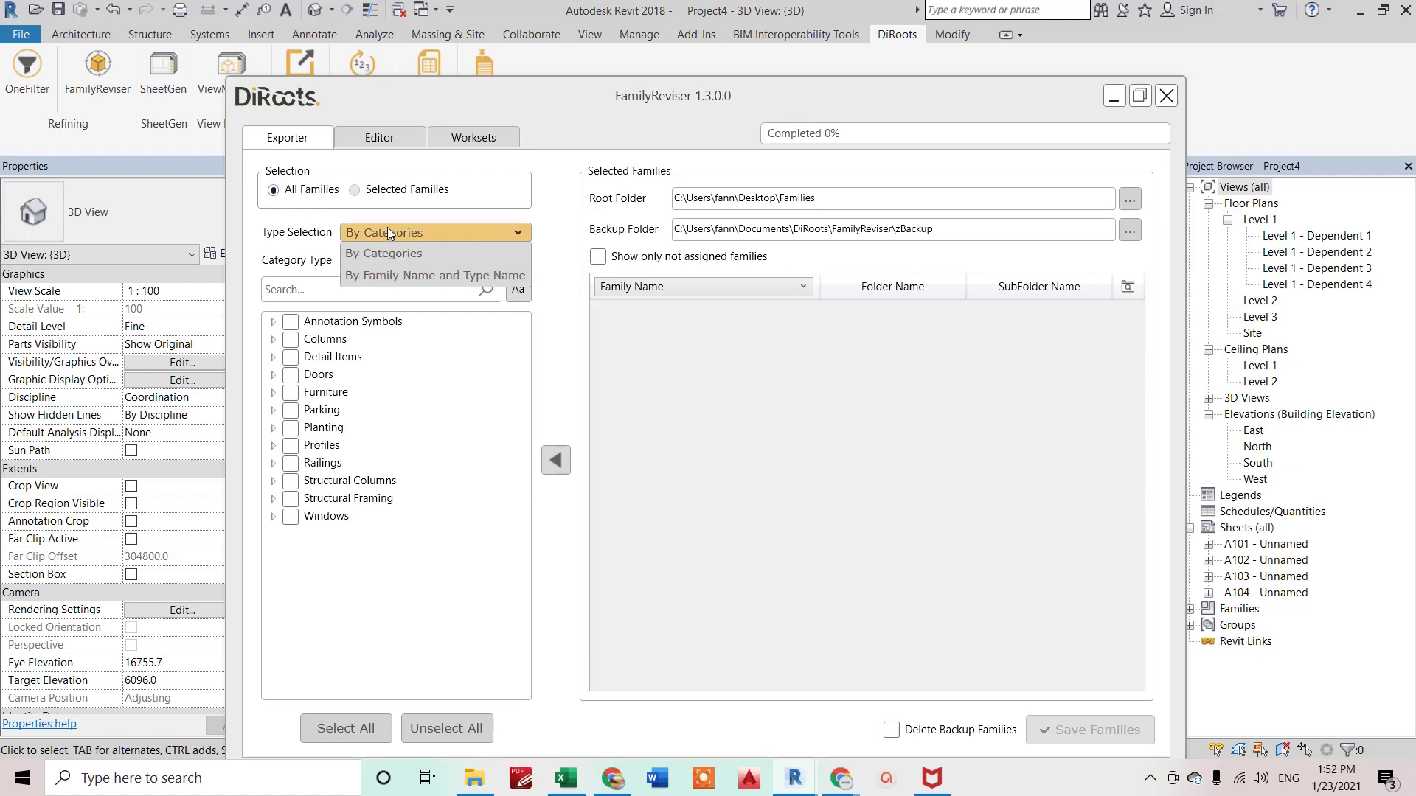
pyautogui.click(425, 278)
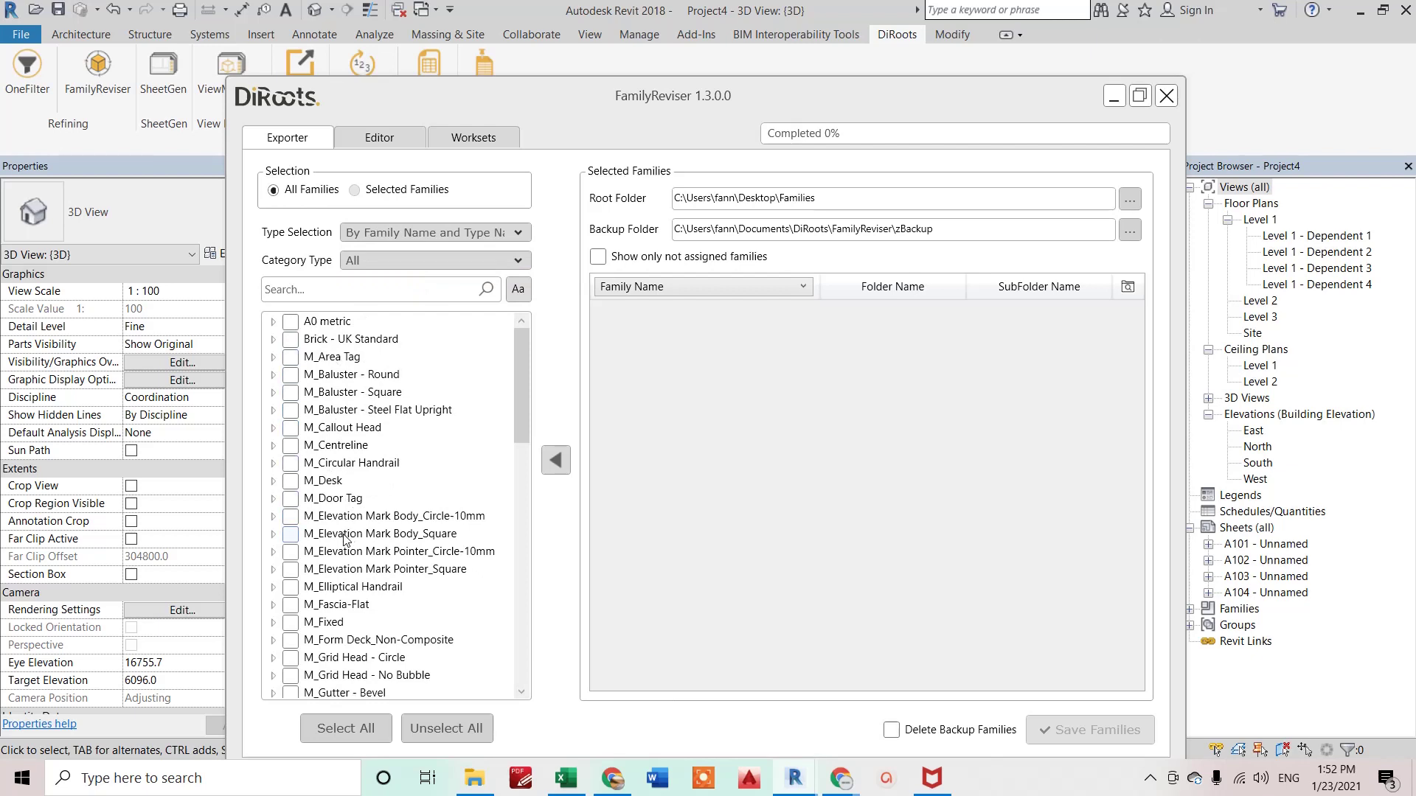
pyautogui.click(440, 233)
pyautogui.click(419, 255)
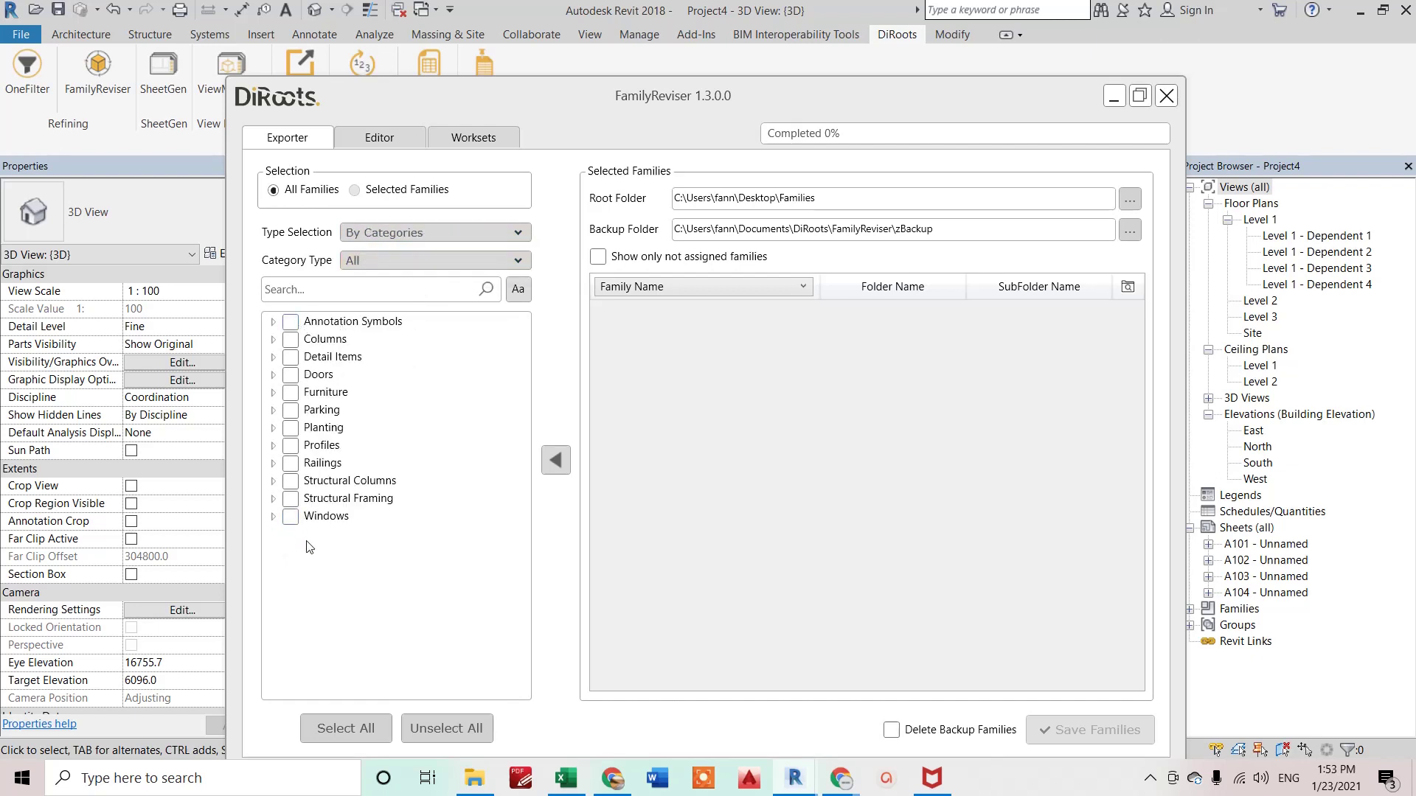
# Step: Check Annotation Symbols, Columns and Doors for export and browse for the root folder
pyautogui.click(290, 322)
pyautogui.click(290, 339)
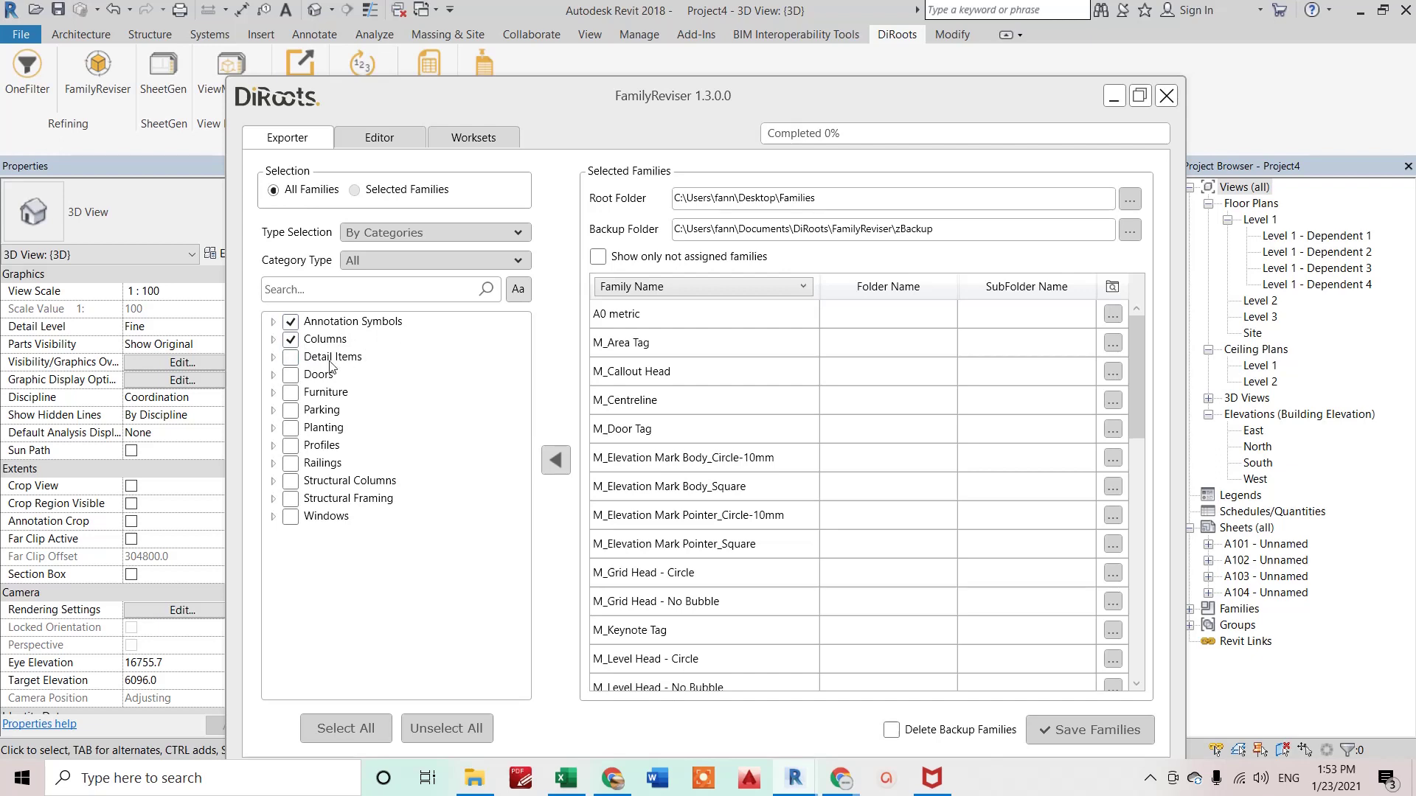
pyautogui.click(290, 376)
pyautogui.click(1131, 200)
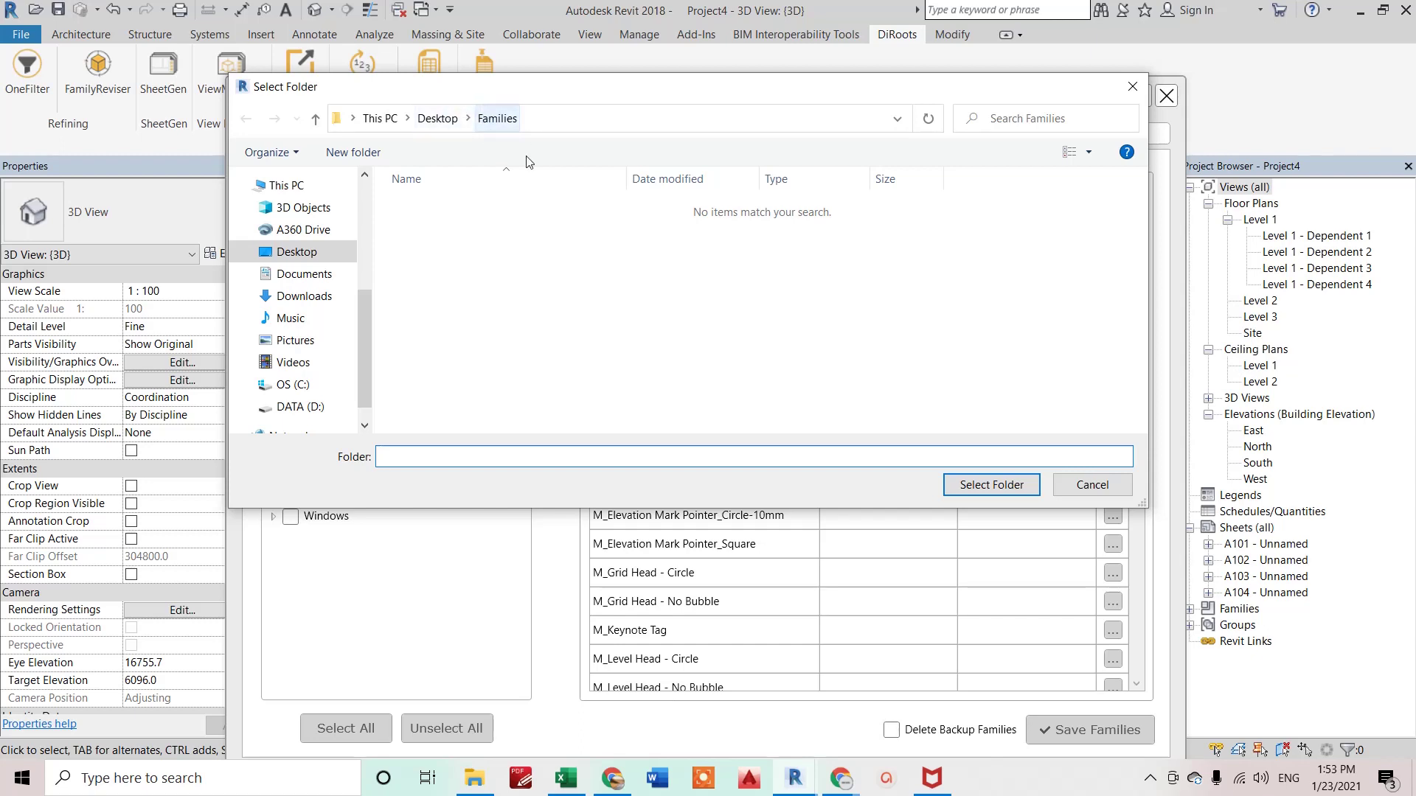
# Step: Pick Desktop\Families as the export root folder
pyautogui.click(507, 120)
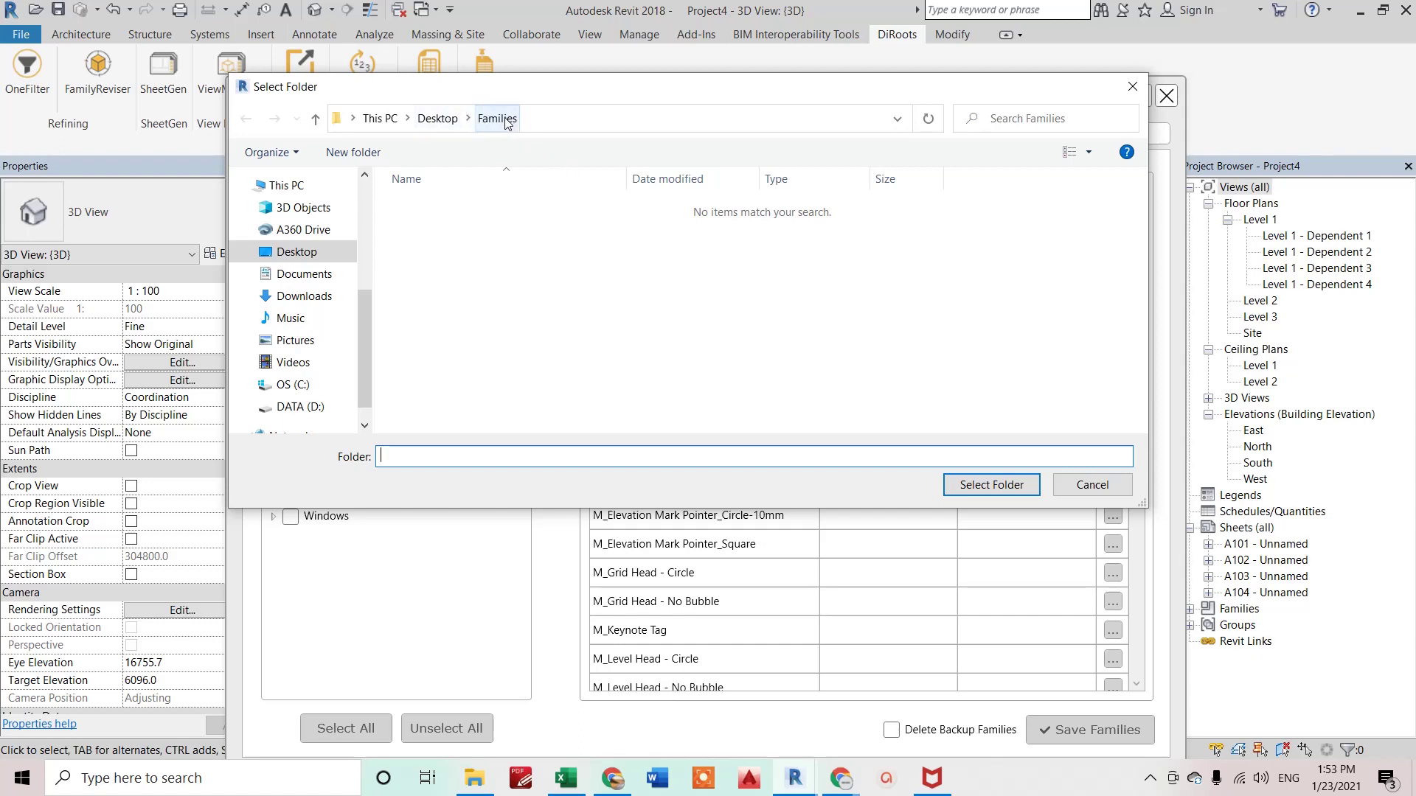
pyautogui.click(990, 485)
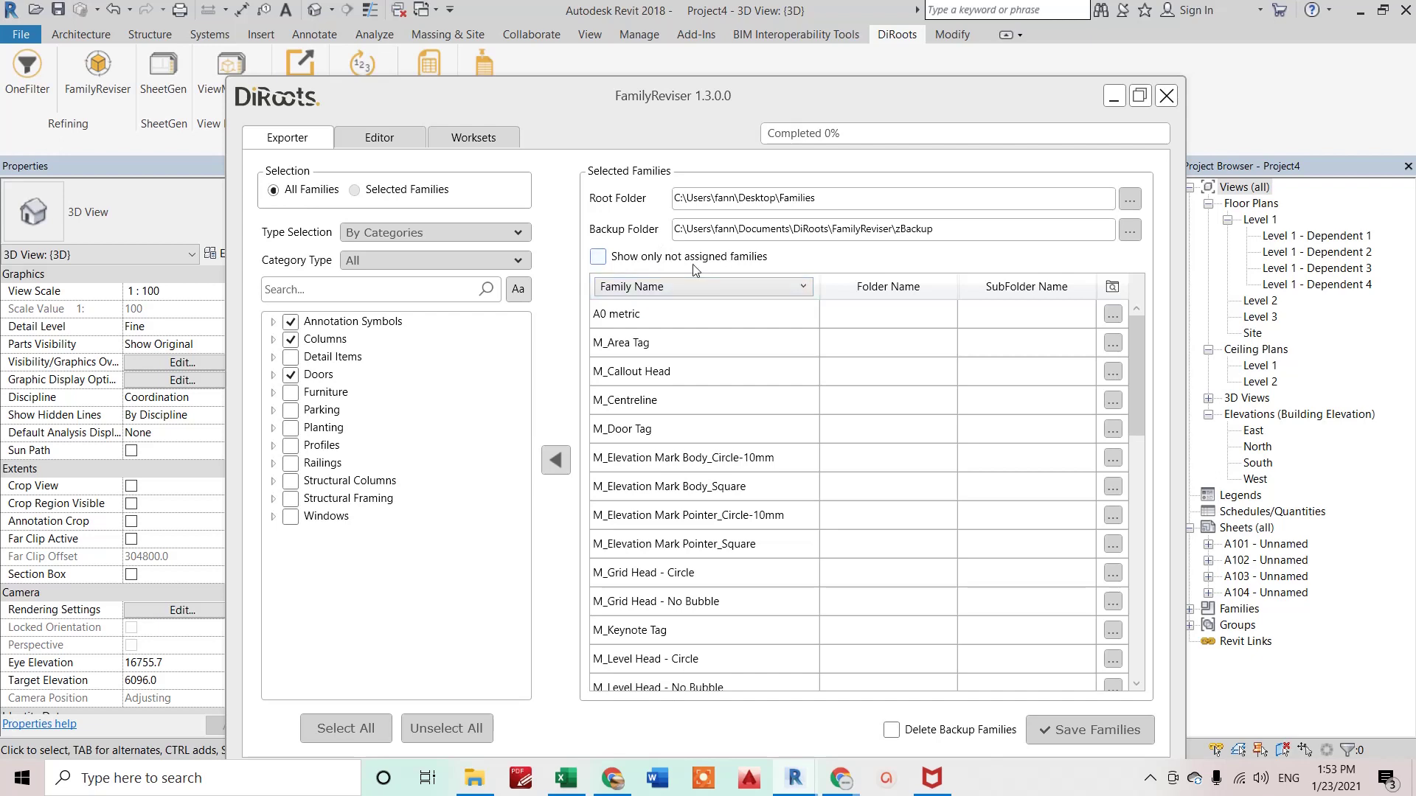
# Step: Show only unassigned families and save them into the root folder
pyautogui.click(598, 258)
pyautogui.click(1114, 732)
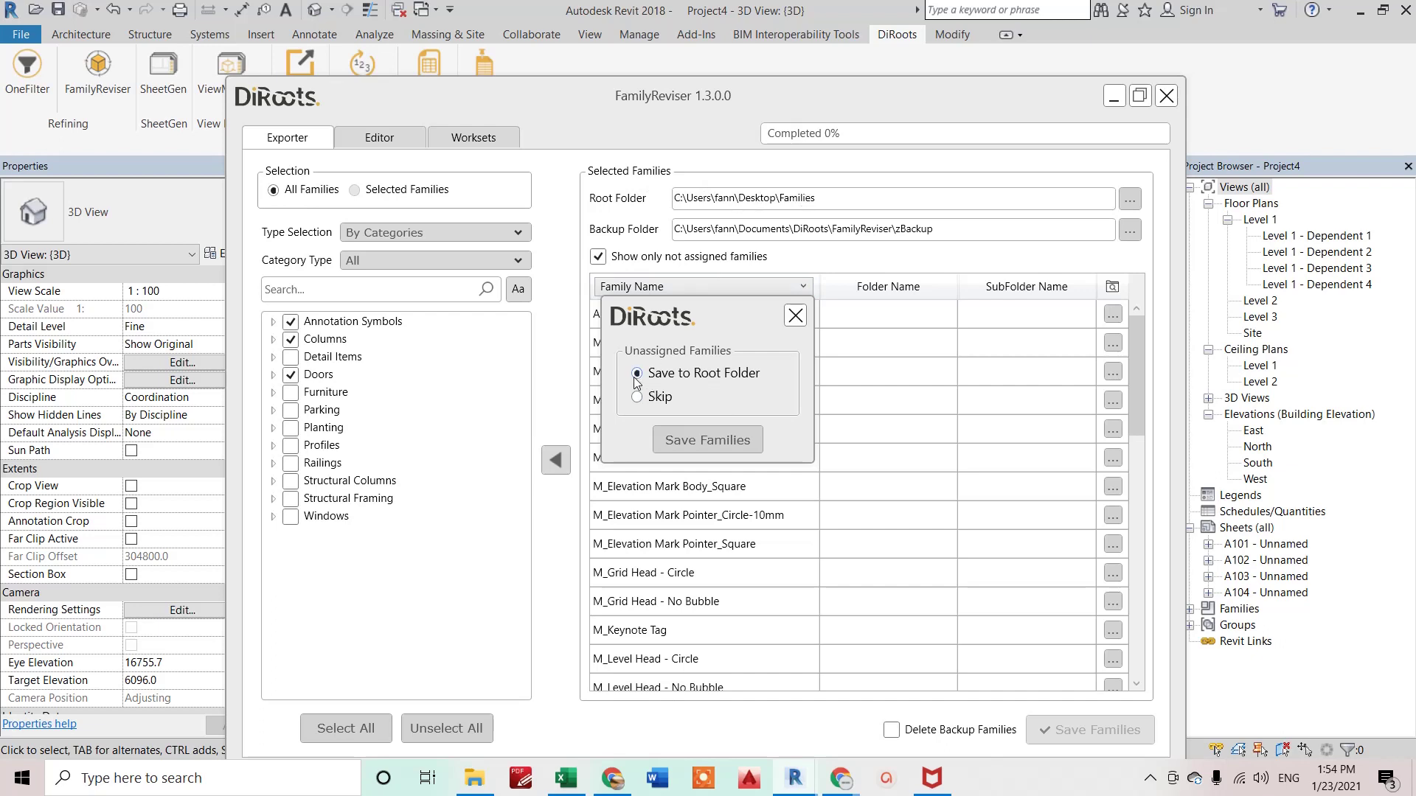
pyautogui.click(693, 441)
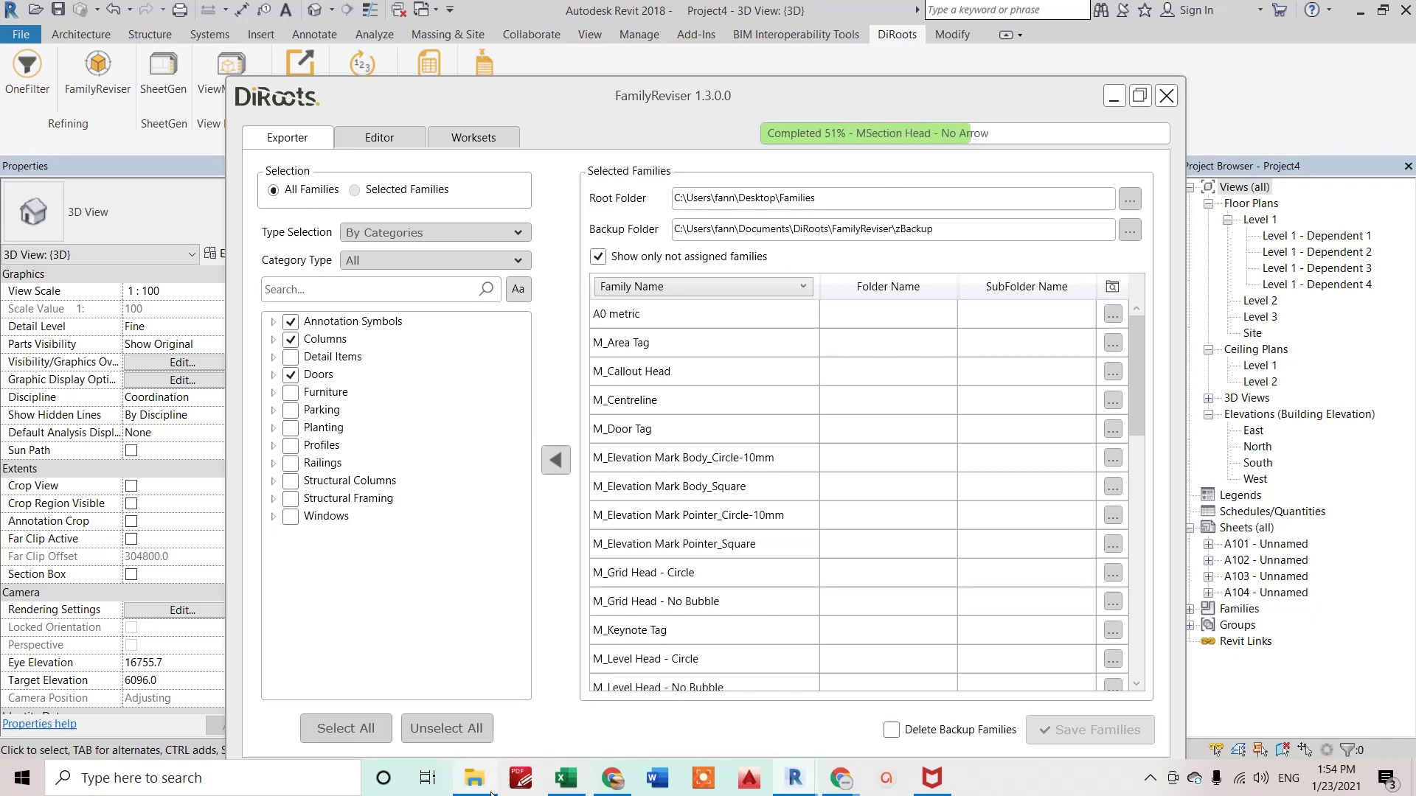
# Step: Verify 36 Revit family files landed in Desktop\Families, then dismiss the export-complete message
pyautogui.moveTo(475, 782)
pyautogui.click(476, 705)
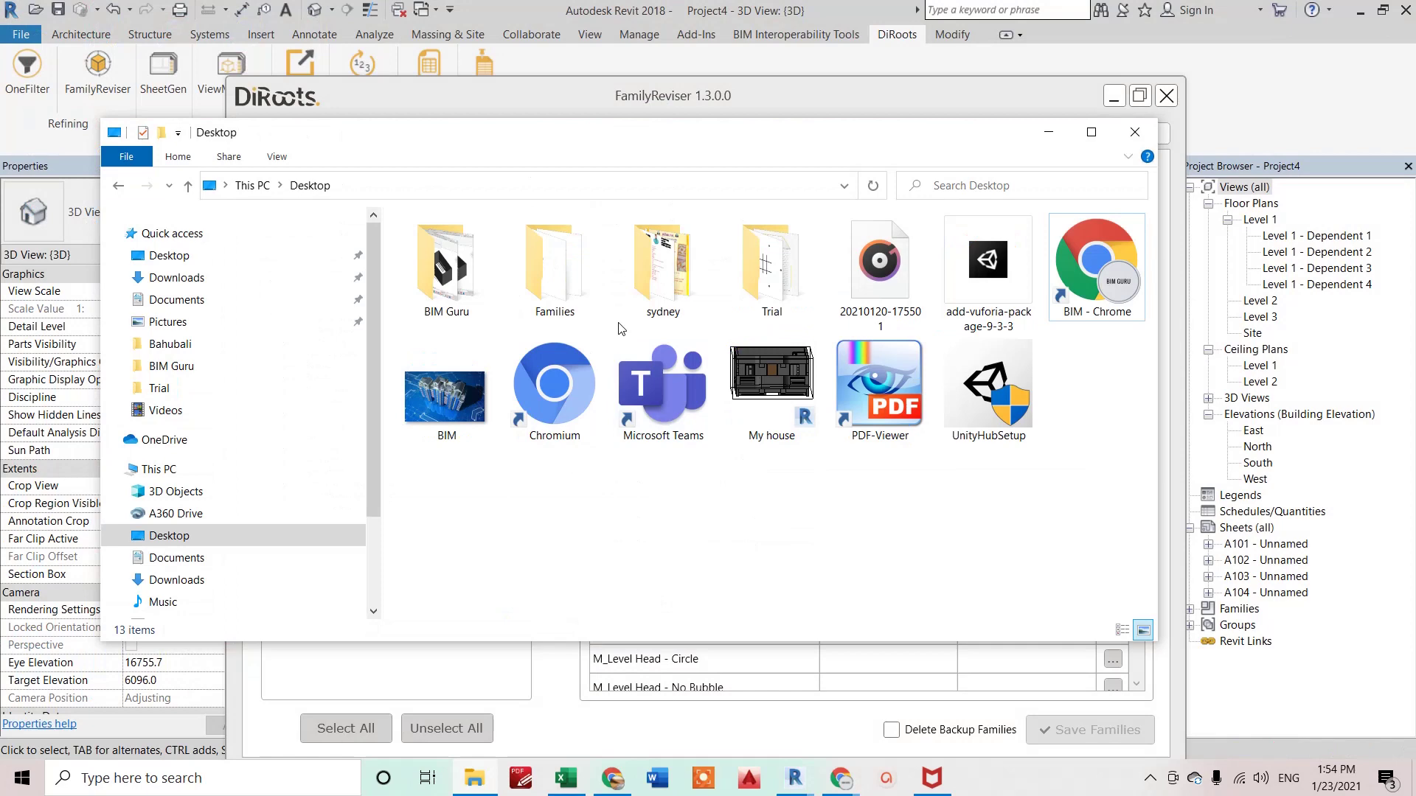
pyautogui.doubleClick(516, 276)
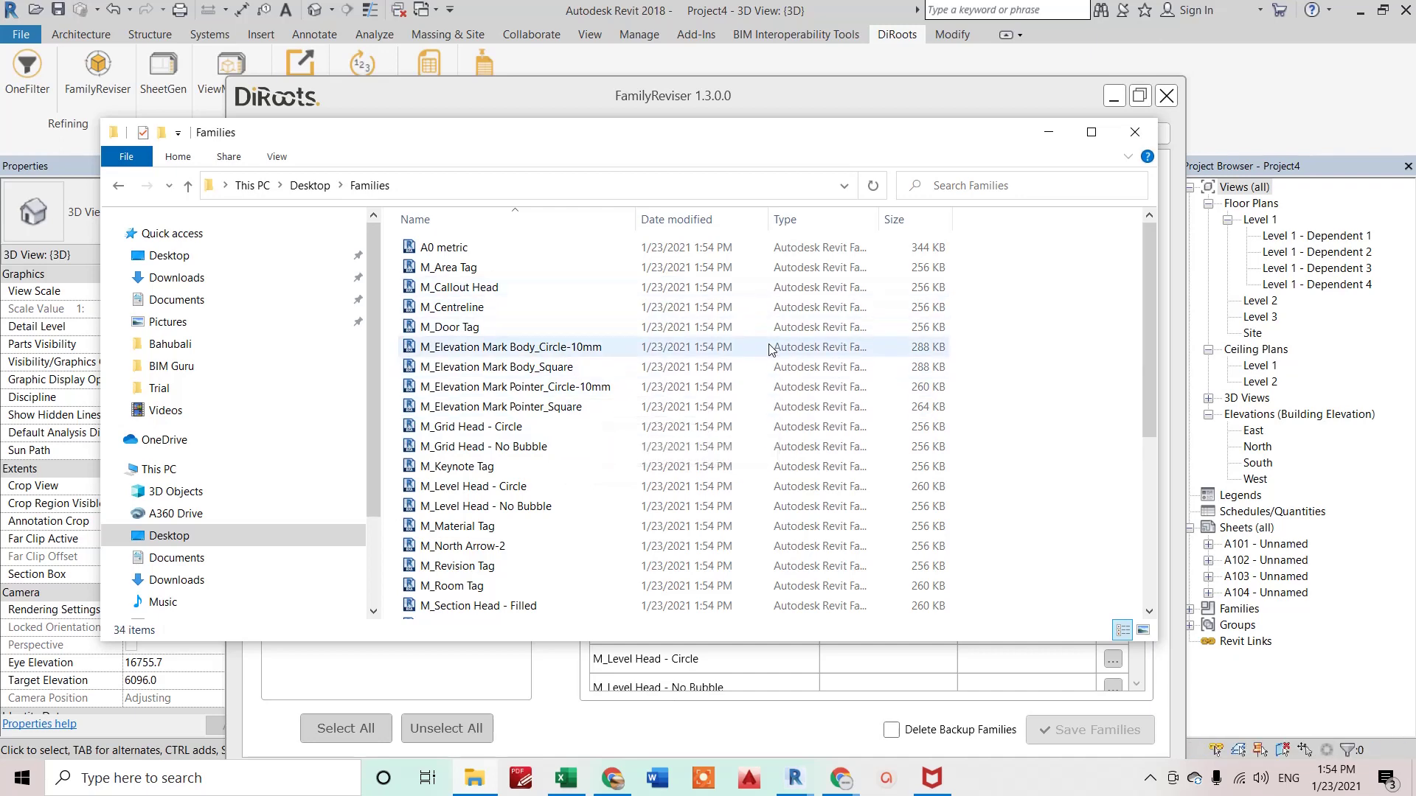
pyautogui.click(1048, 132)
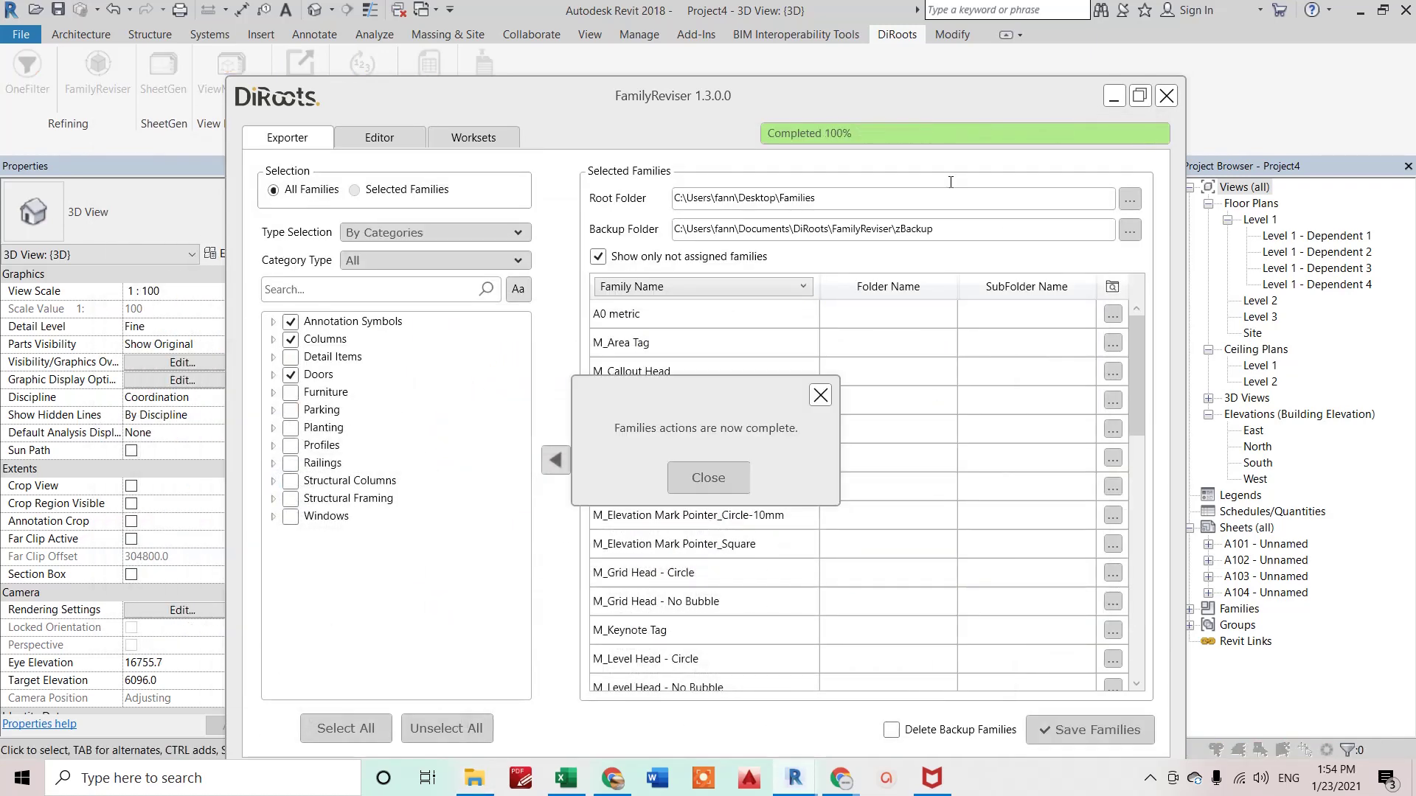
pyautogui.click(721, 479)
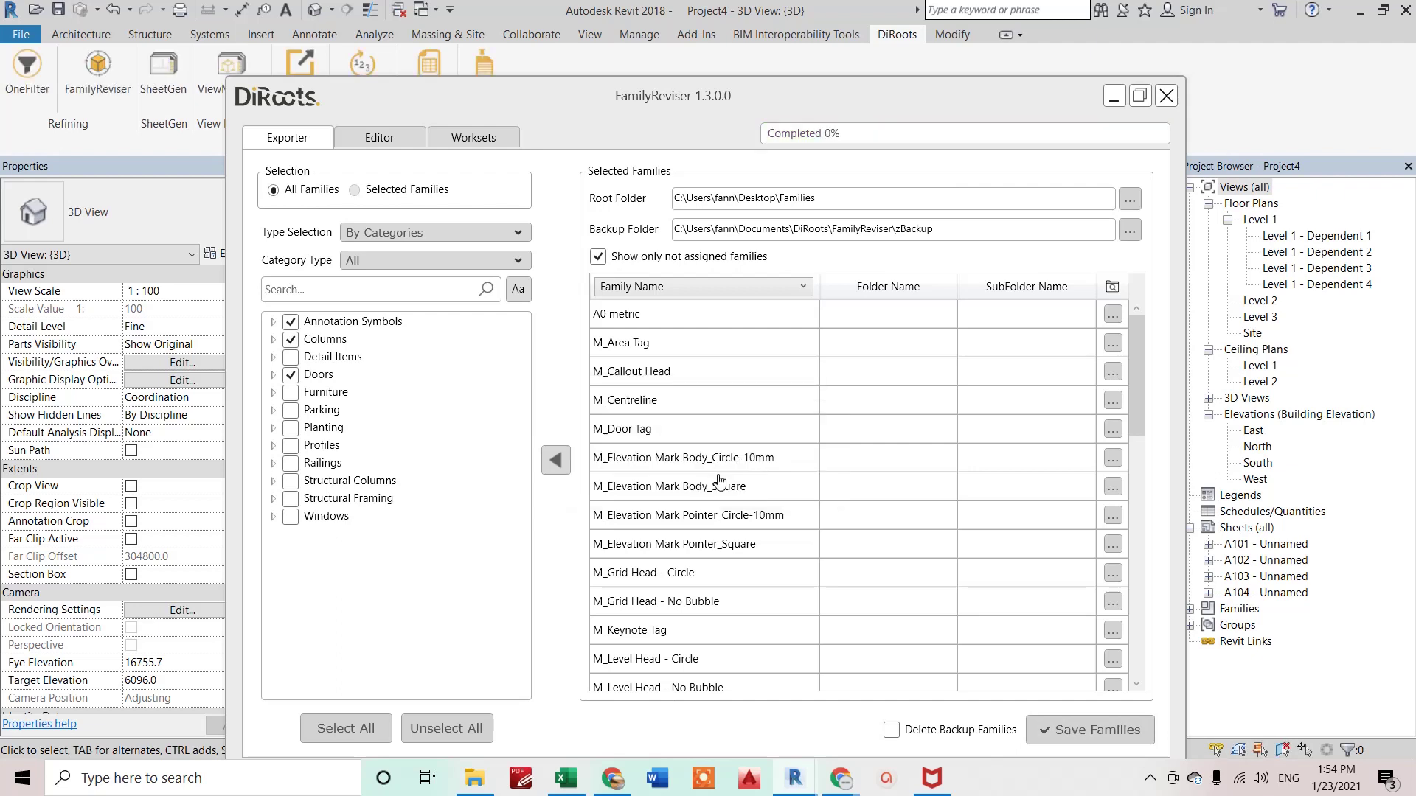
# Step: In the Editor, find all 'A0 metric' families and replace the name with 'Metric'
pyautogui.click(379, 138)
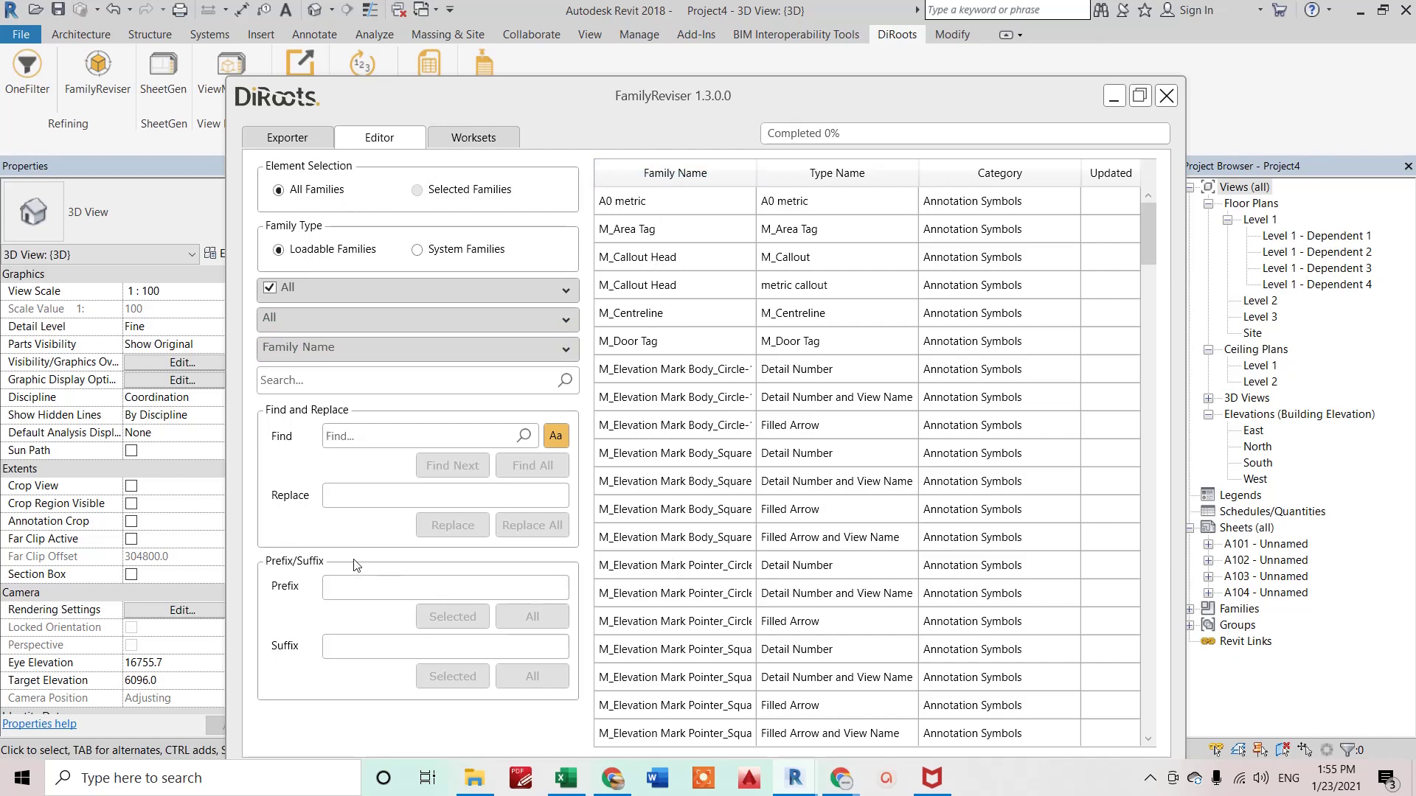
pyautogui.write('A0 metric')
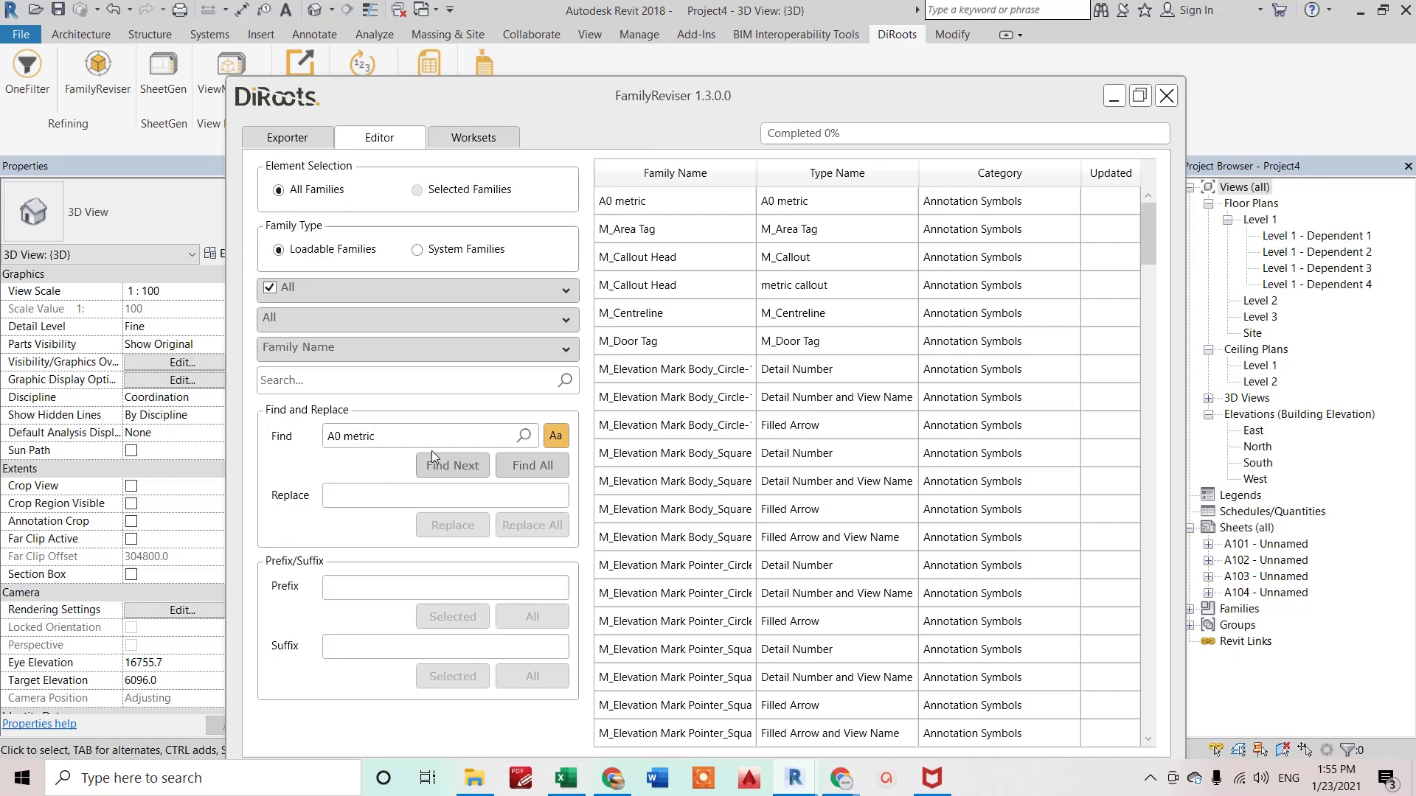
pyautogui.click(526, 469)
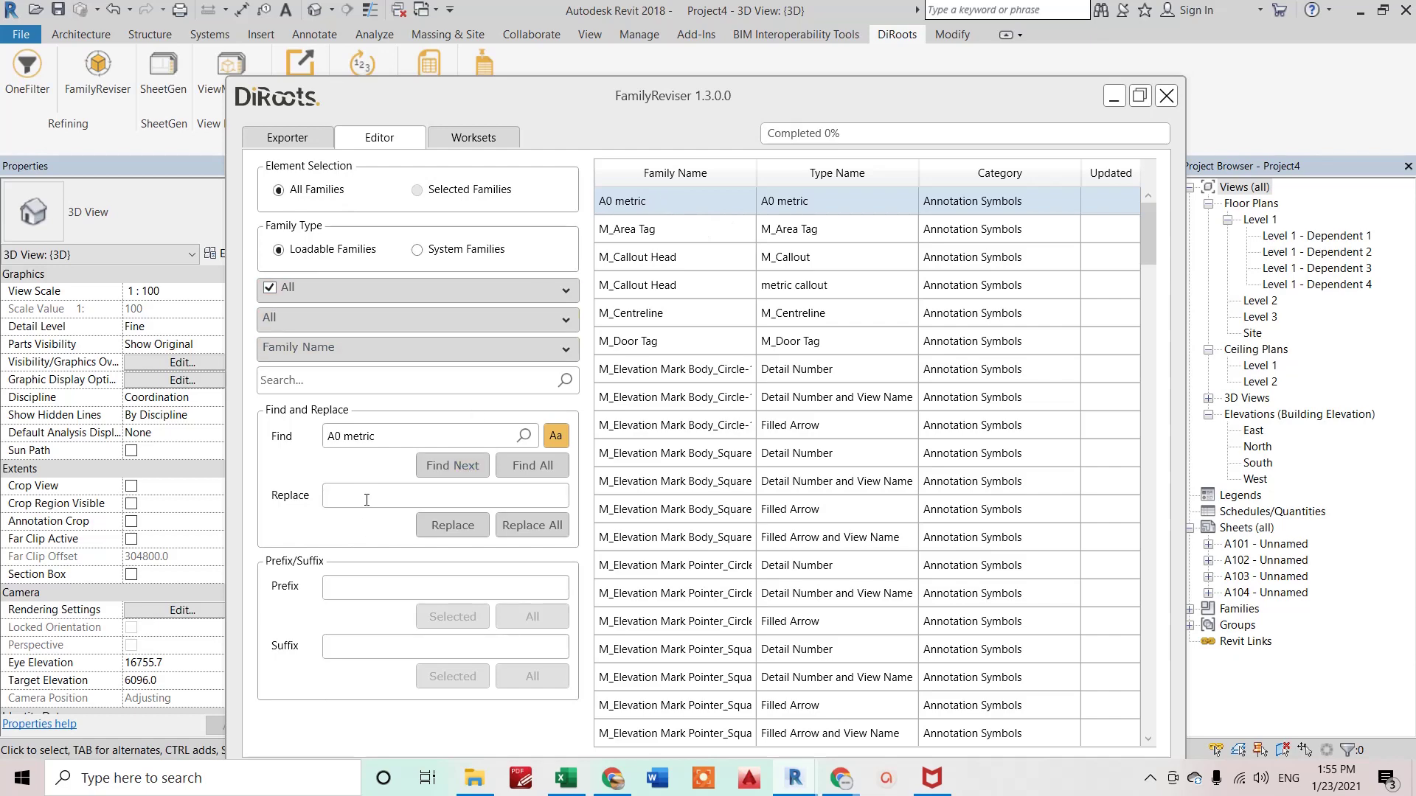
pyautogui.write('Metric')
pyautogui.click(452, 528)
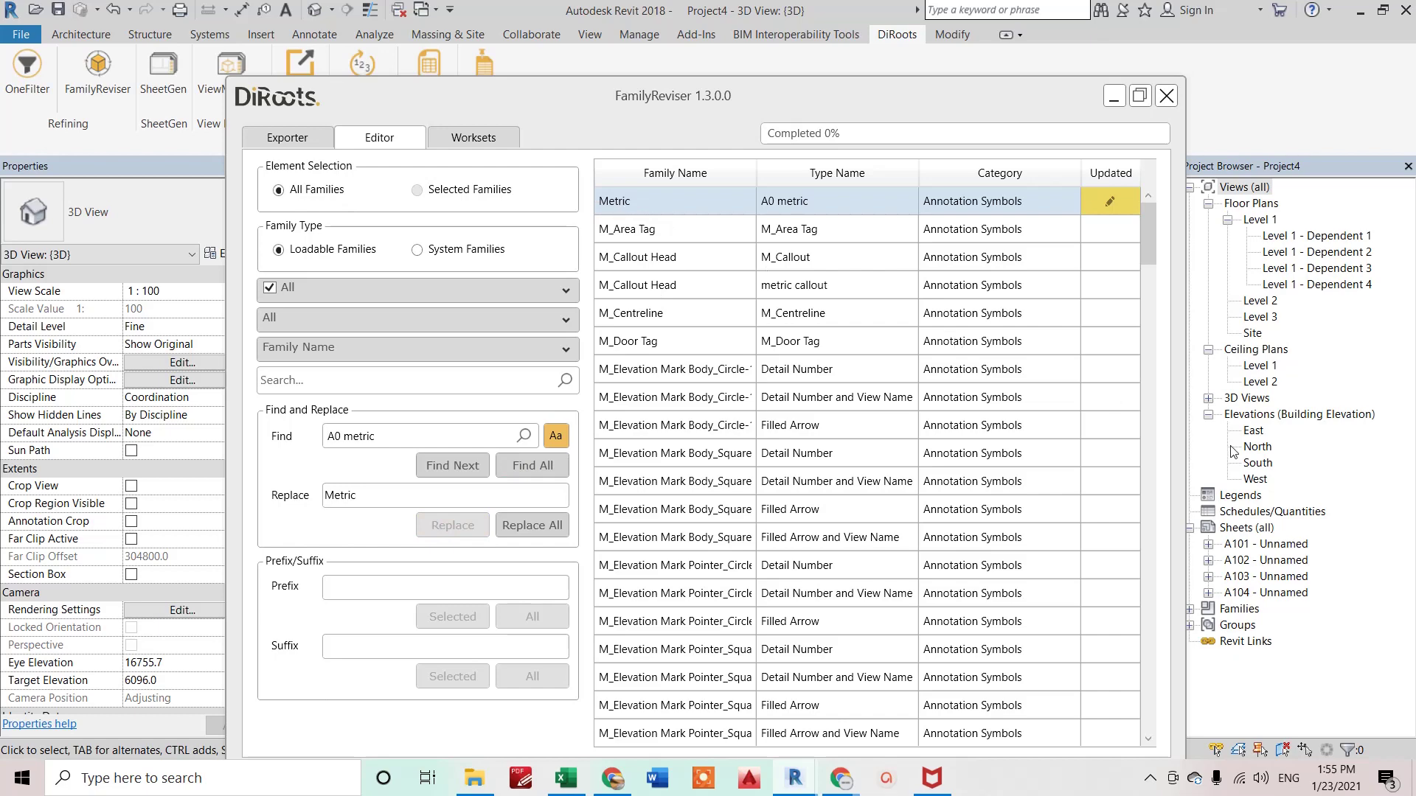
# Step: Apply prefix '1-' and suffix '-2' to all family names, e.g. 1-Metric-2
pyautogui.moveTo(1104, 200)
pyautogui.moveTo(1030, 99); pyautogui.dragTo(998, 23)
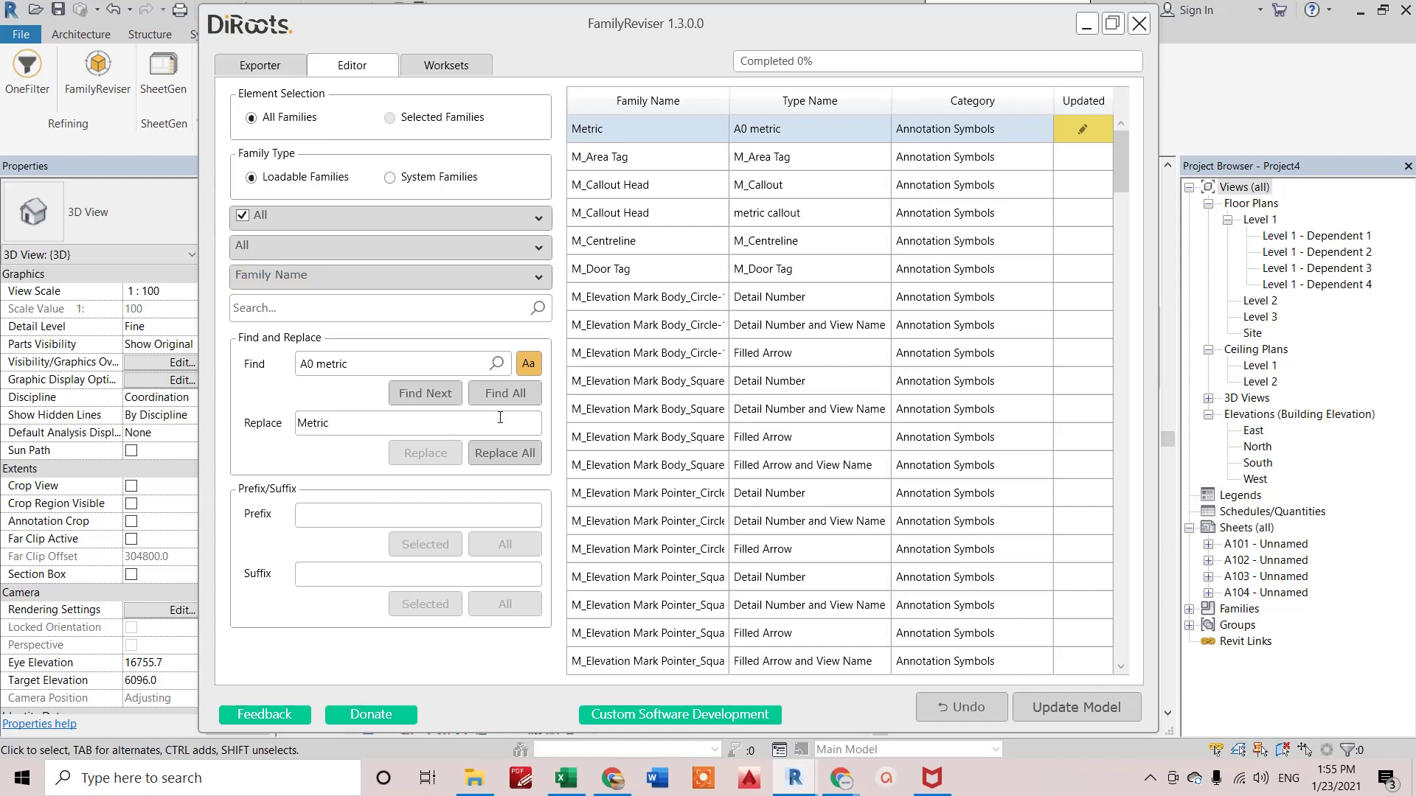
pyautogui.click(343, 522)
pyautogui.write('1')
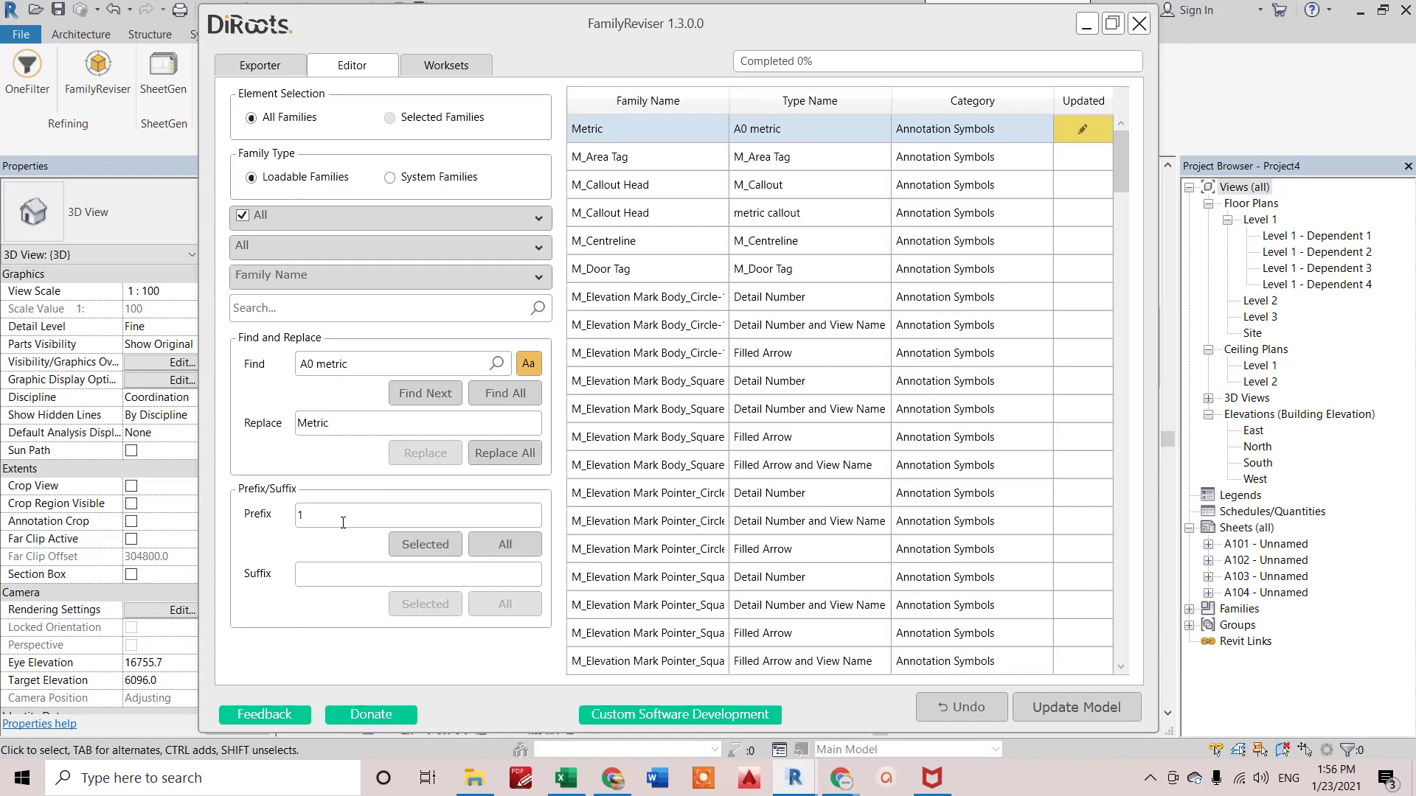
pyautogui.write('-')
pyautogui.write('-2')
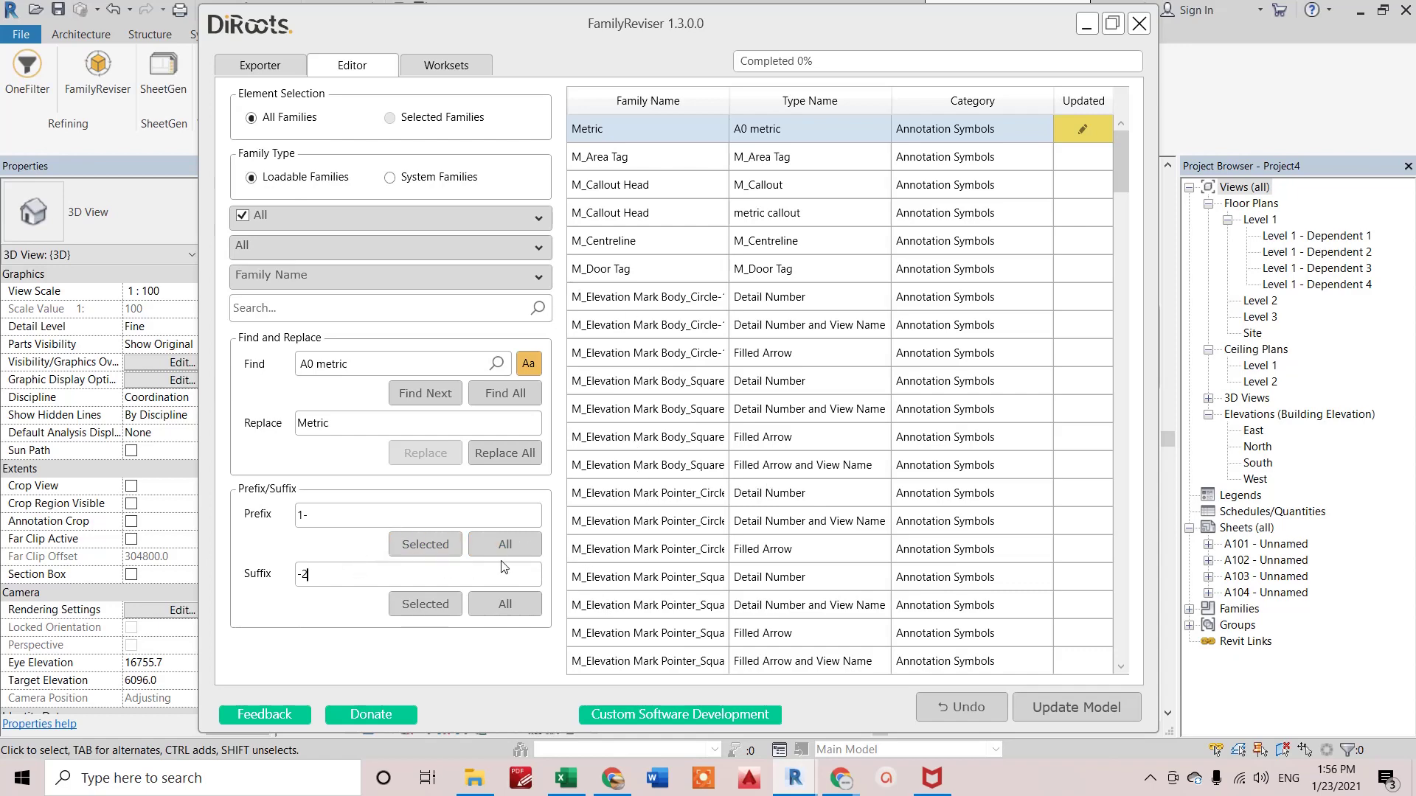
pyautogui.click(517, 551)
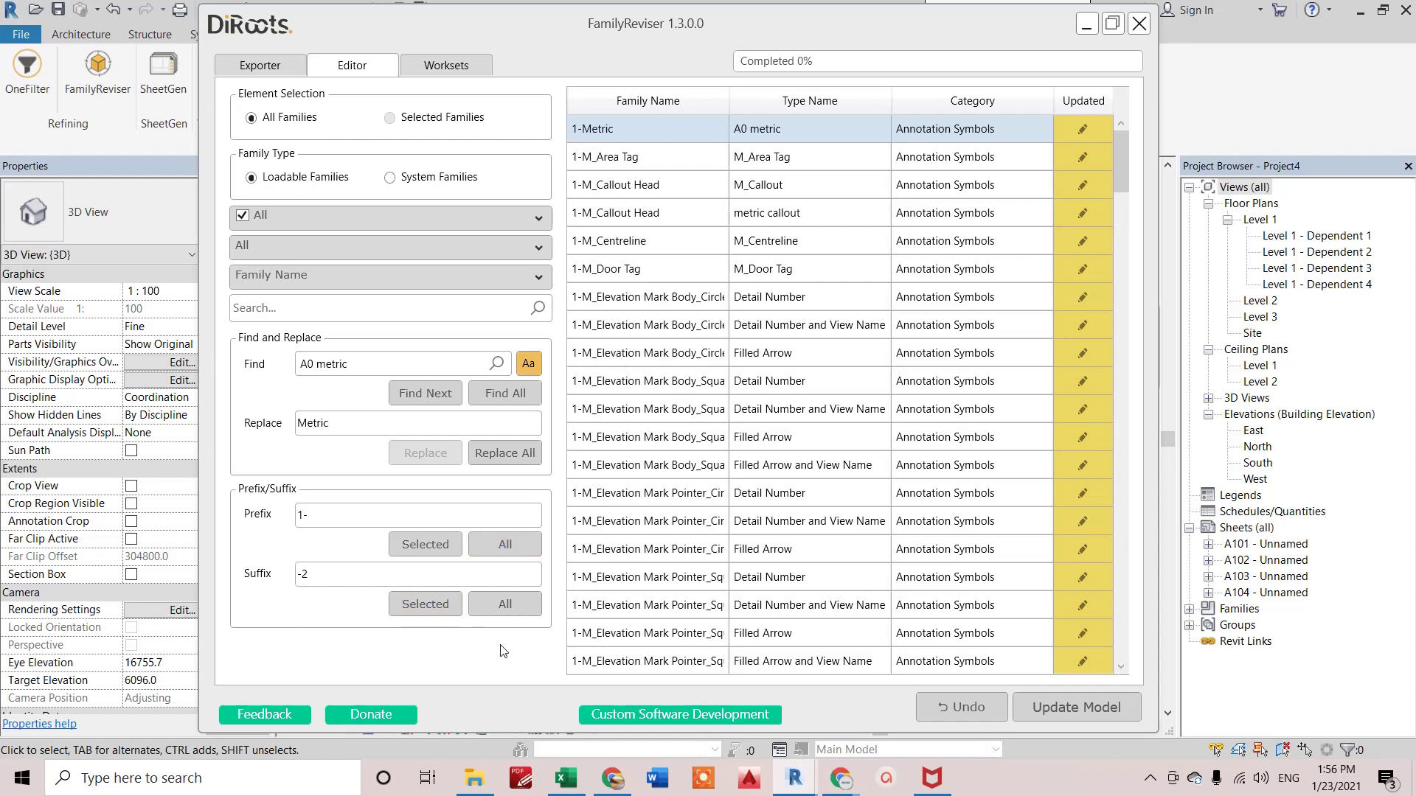
pyautogui.click(506, 607)
# Step: Push the renames to the model, close the success notice, and expand Project Browser Families
pyautogui.click(1071, 709)
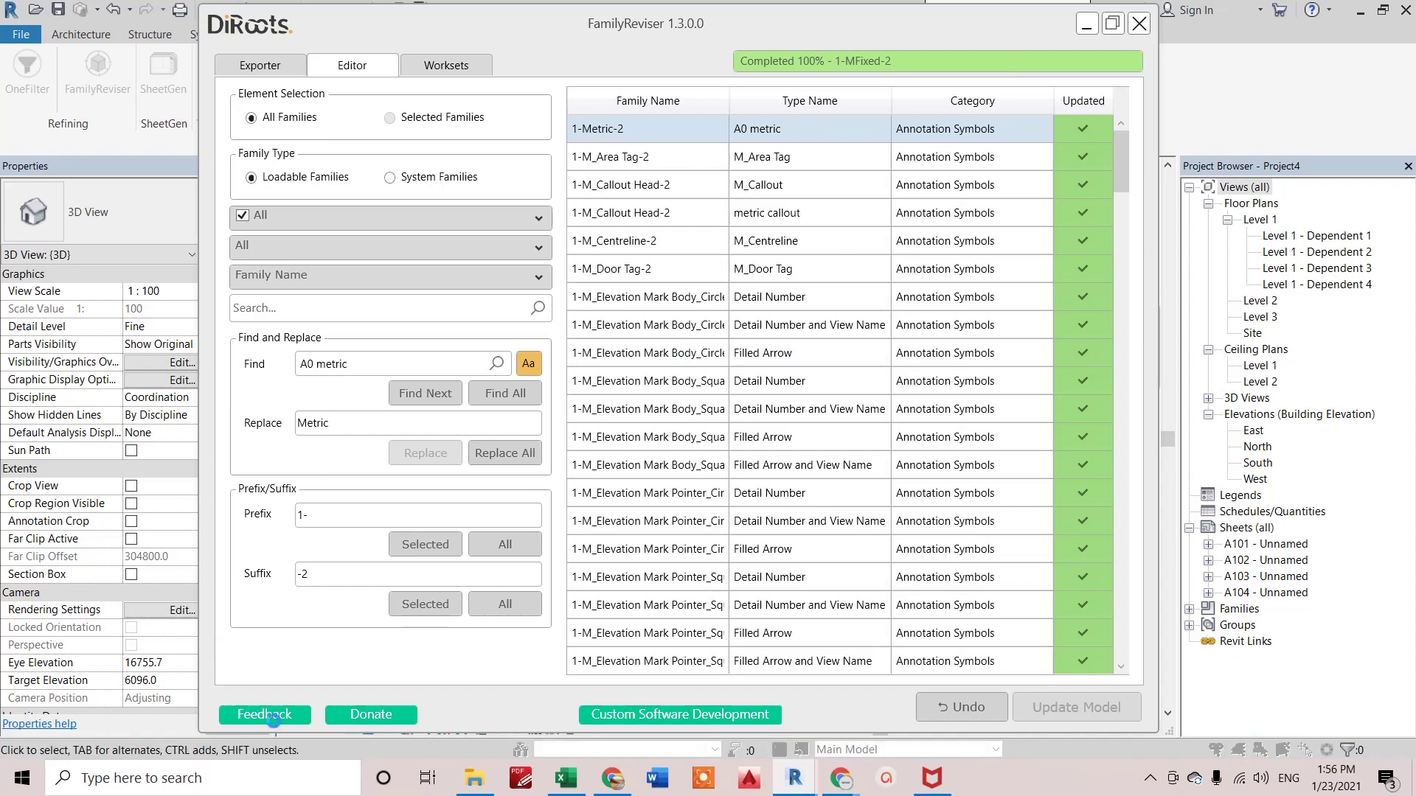
pyautogui.click(667, 406)
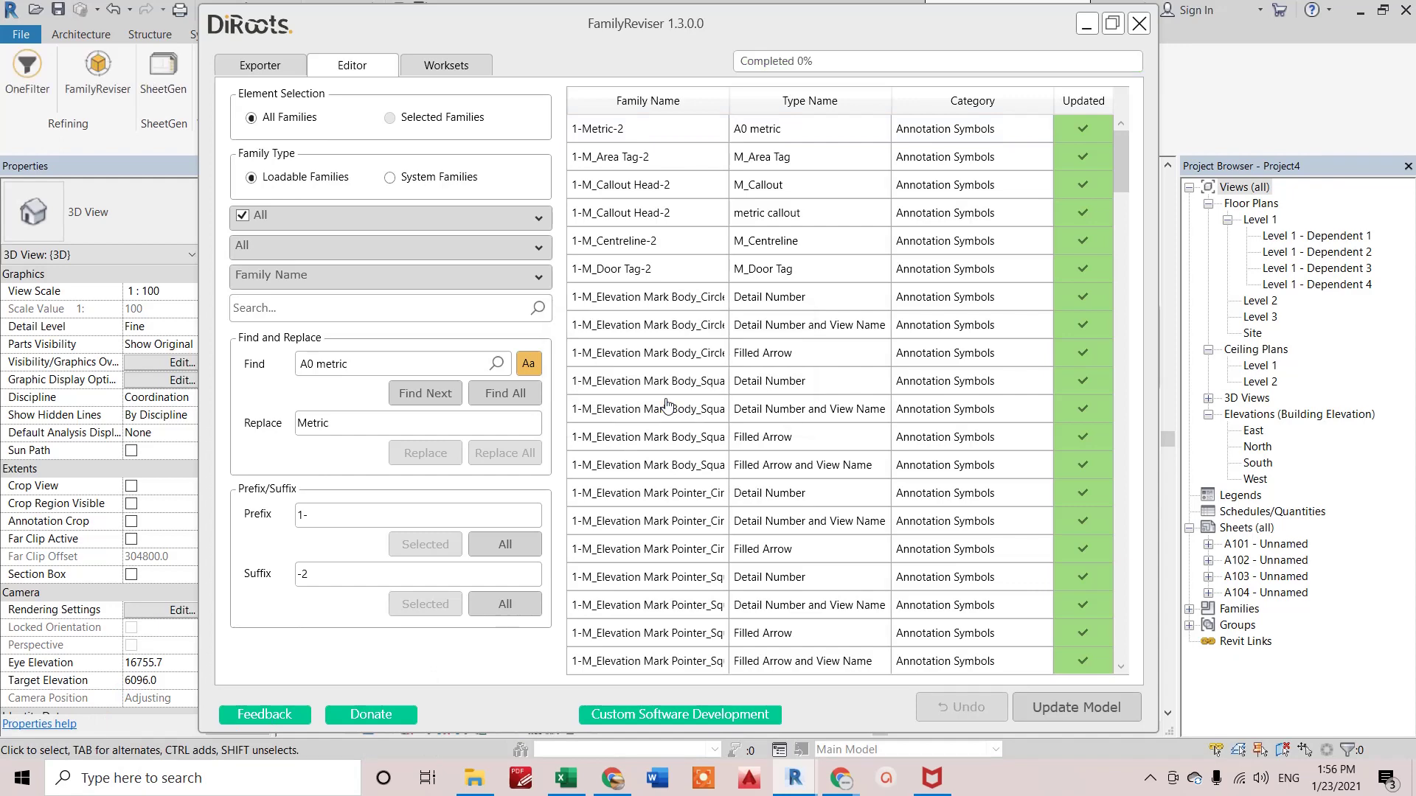
pyautogui.click(1190, 610)
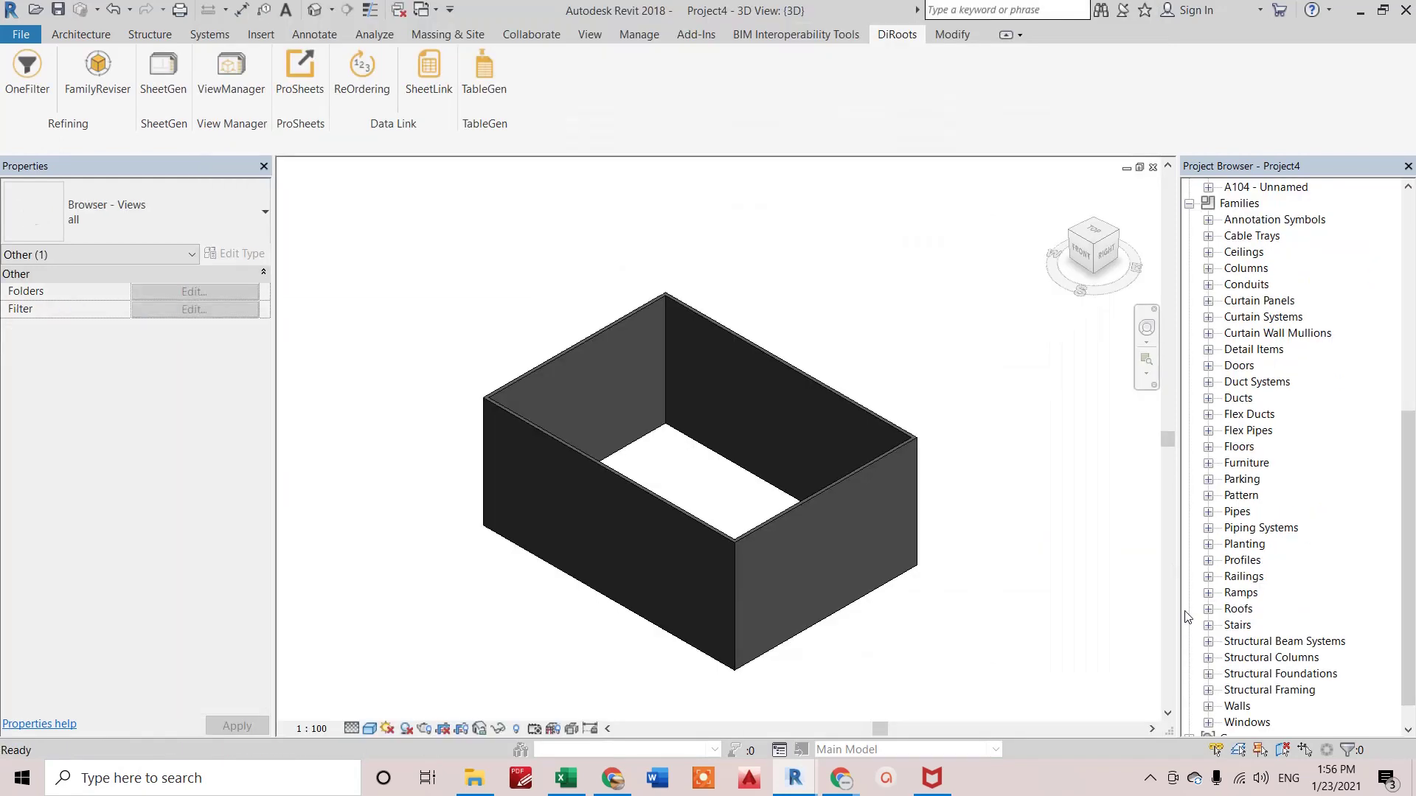
# Step: Expand Annotation Symbols to confirm names like 1-M_Area Tag-2, then return to FamilyReviser
pyautogui.click(1208, 220)
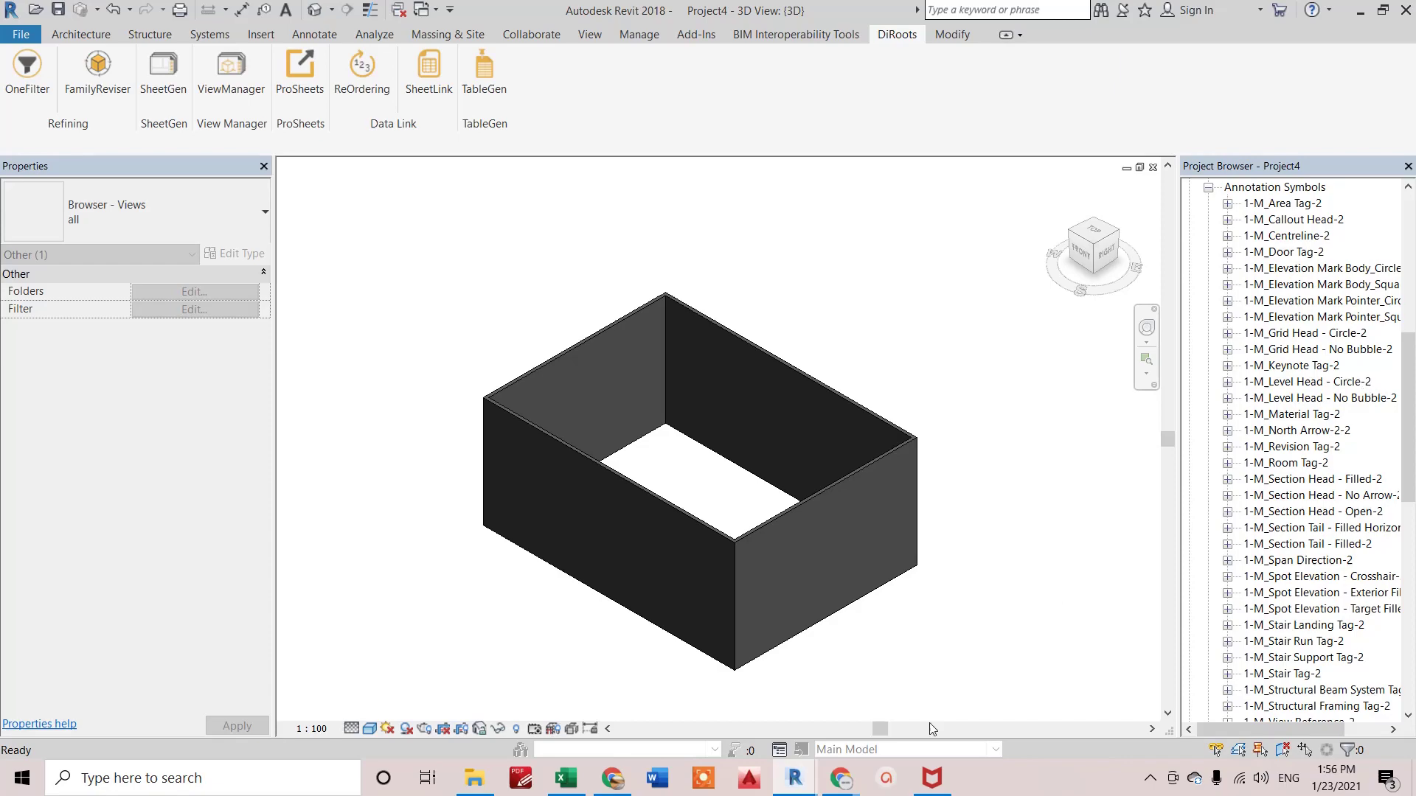
pyautogui.moveTo(811, 789)
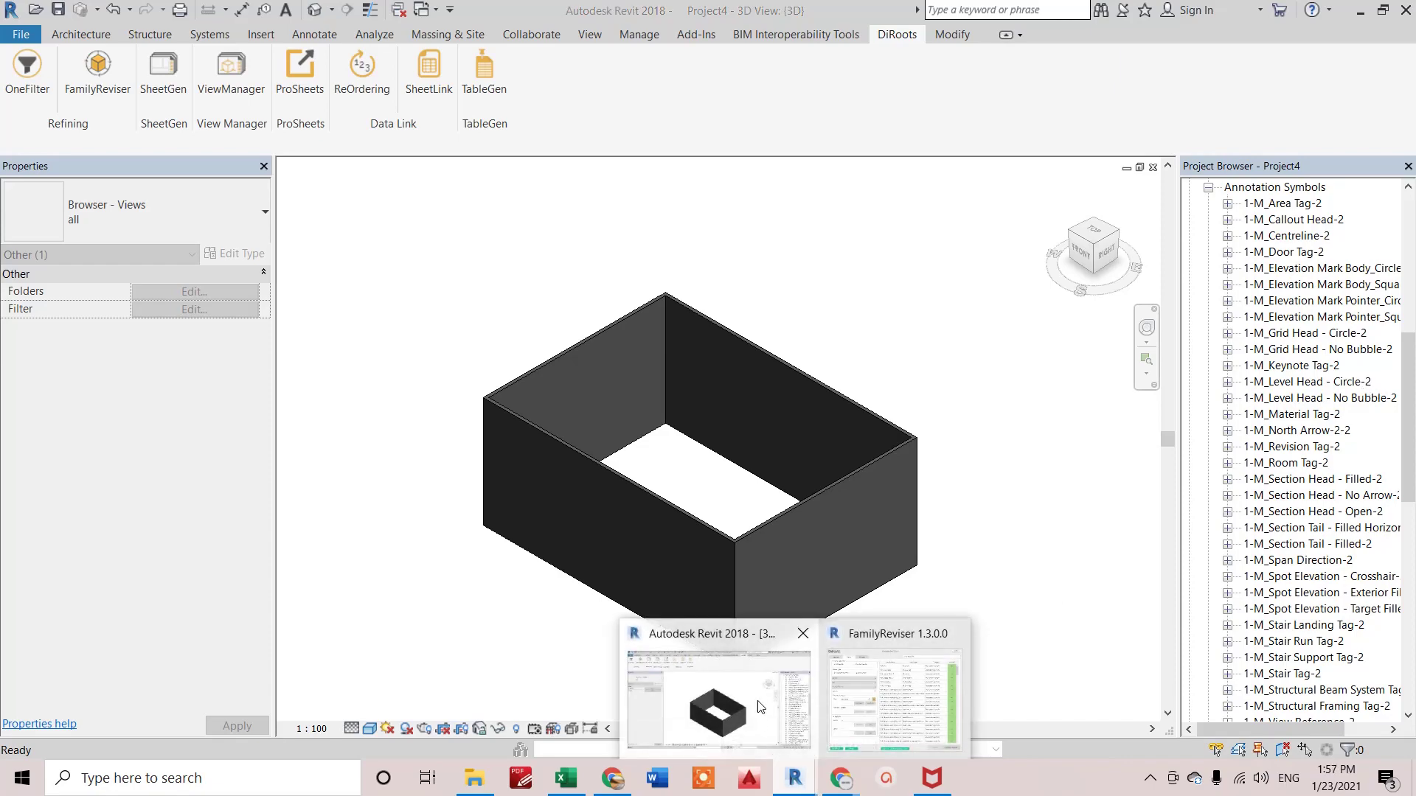
pyautogui.click(876, 690)
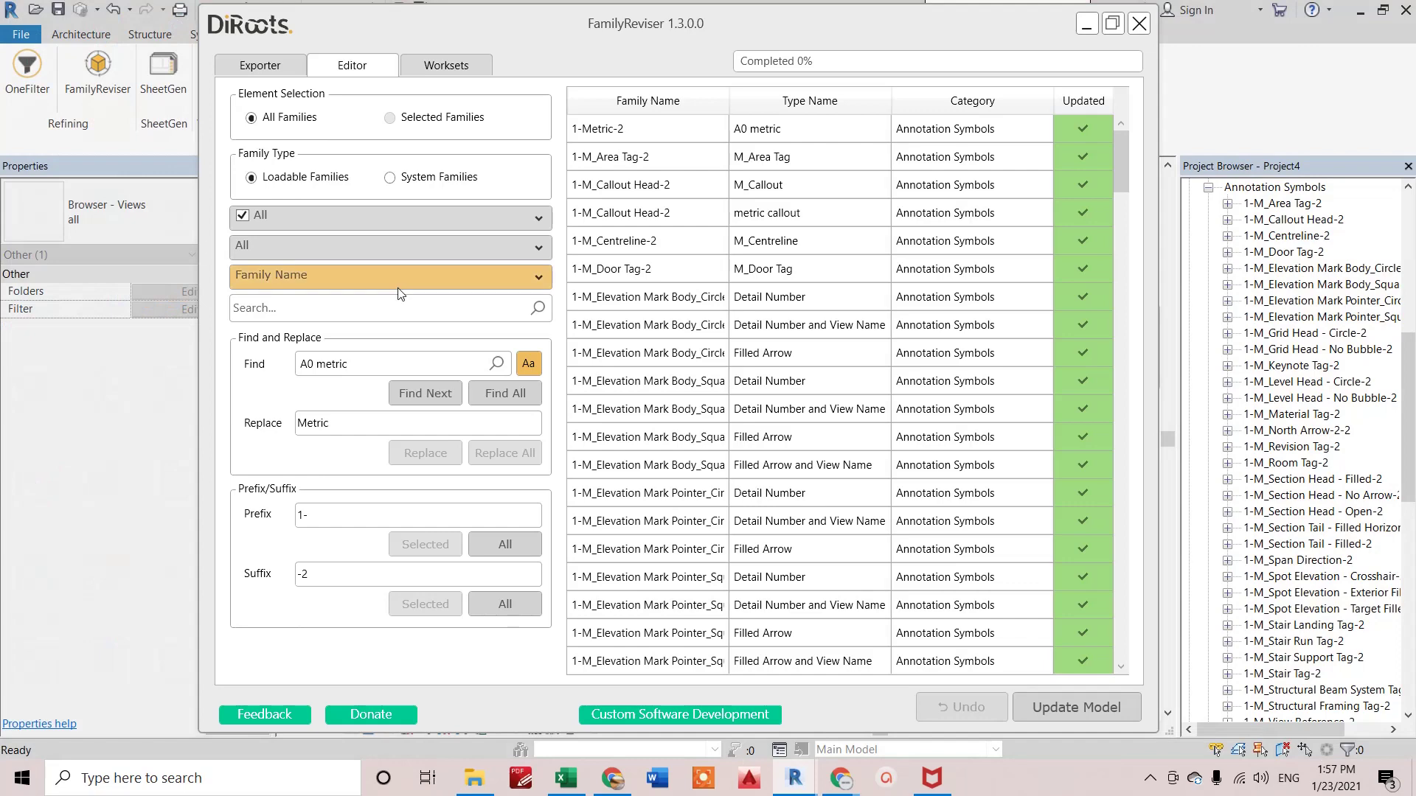
pyautogui.click(434, 65)
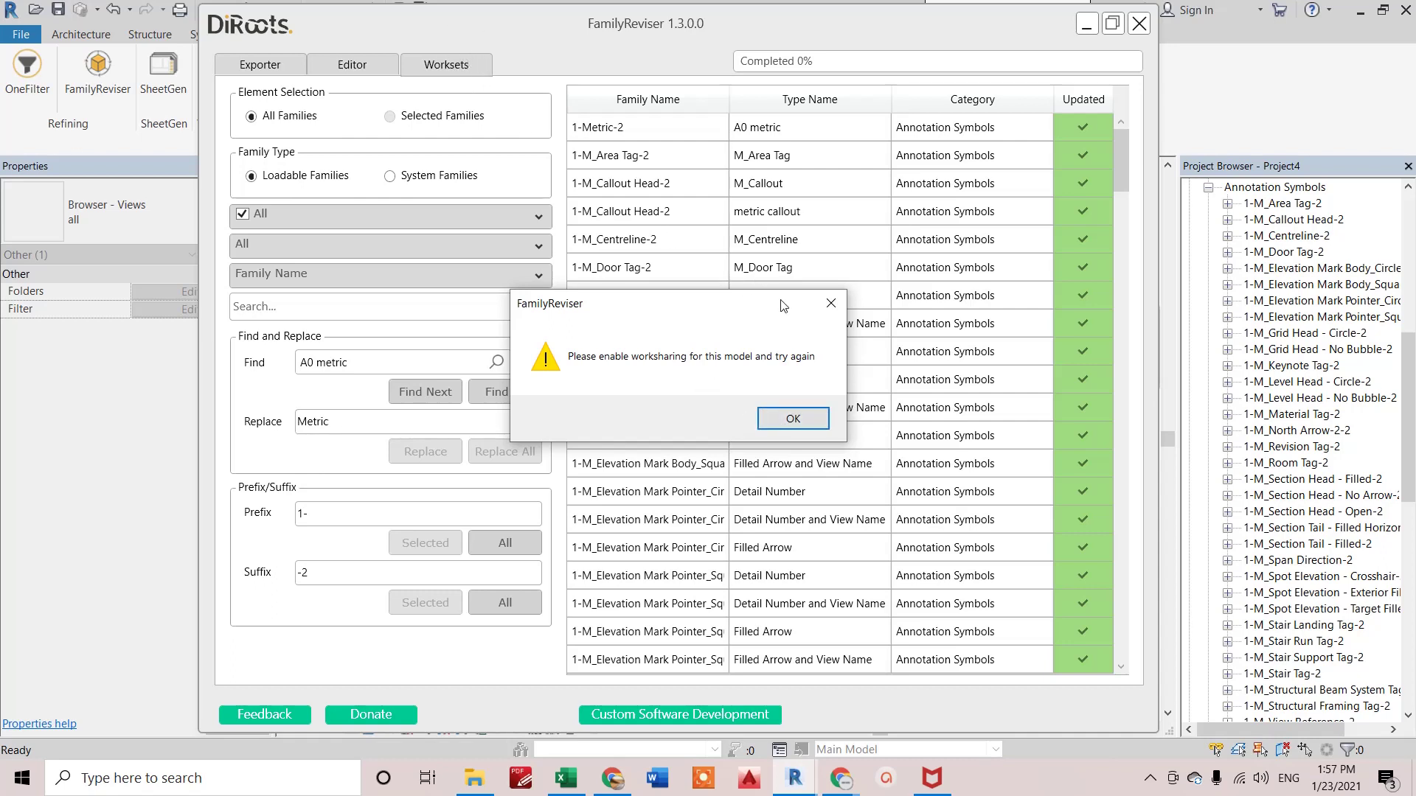
pyautogui.click(834, 306)
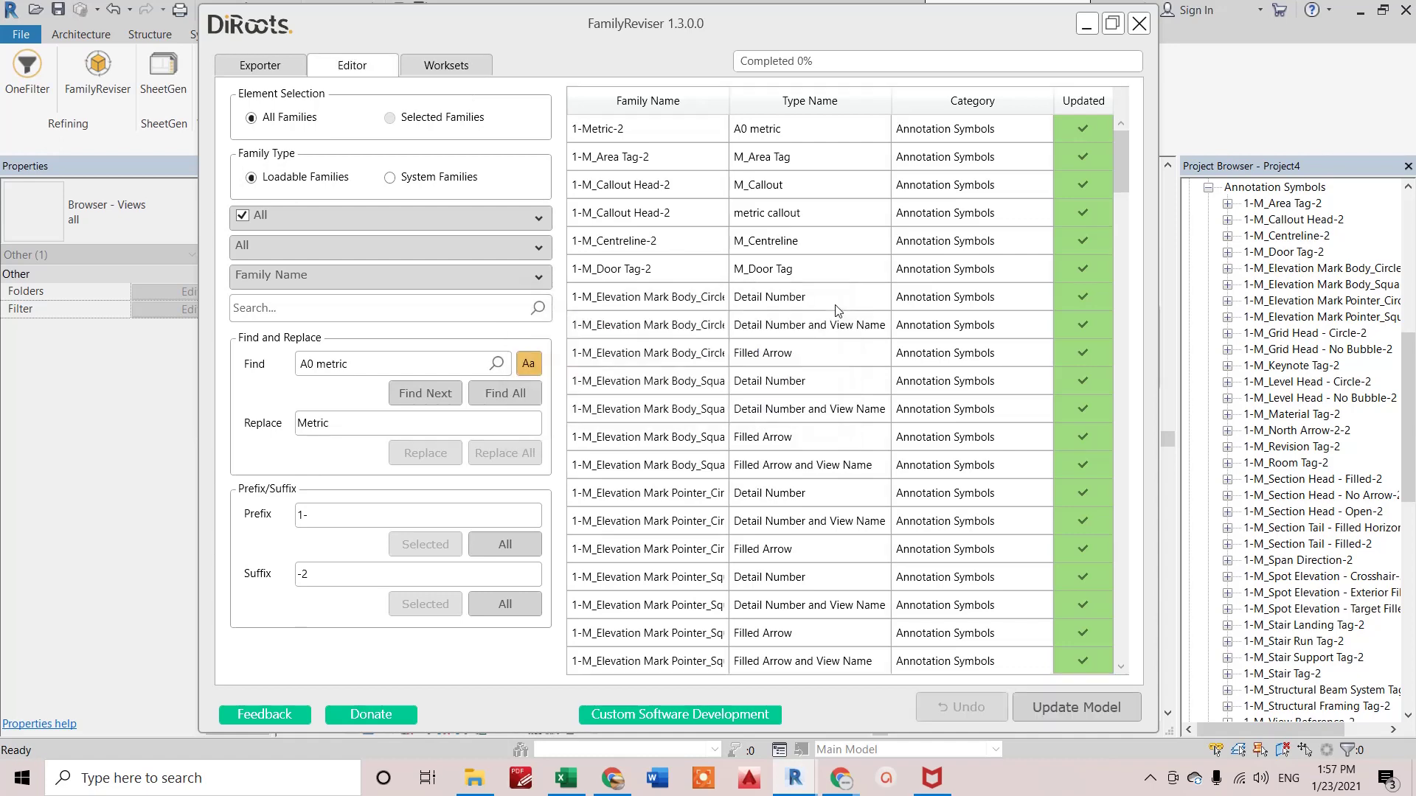